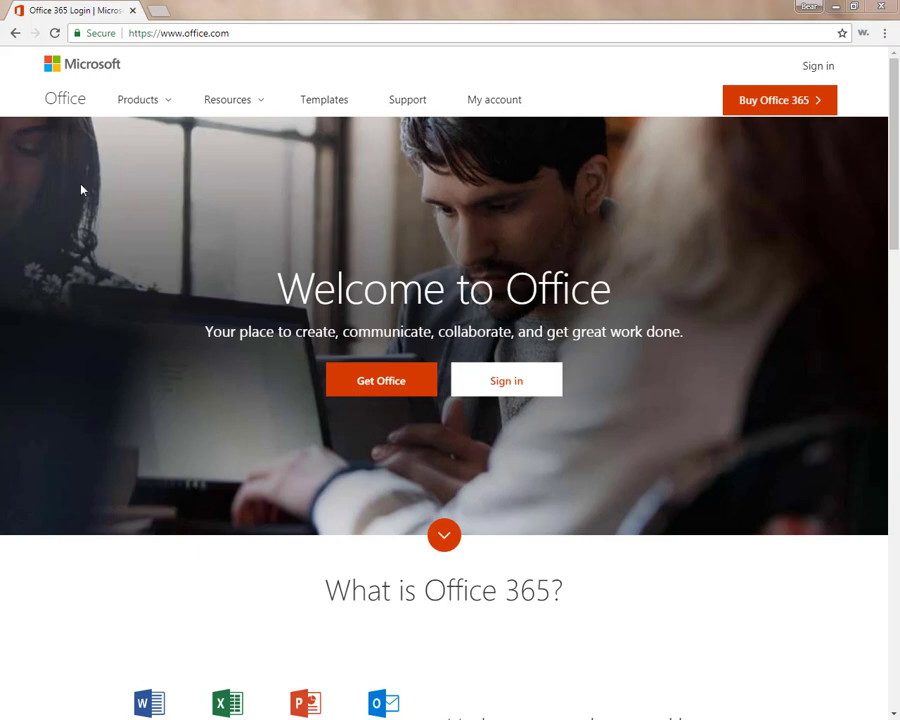
# - Sign in with the school e-mail through the VSC portal, declining to stay signed in
pyautogui.click(508, 384)
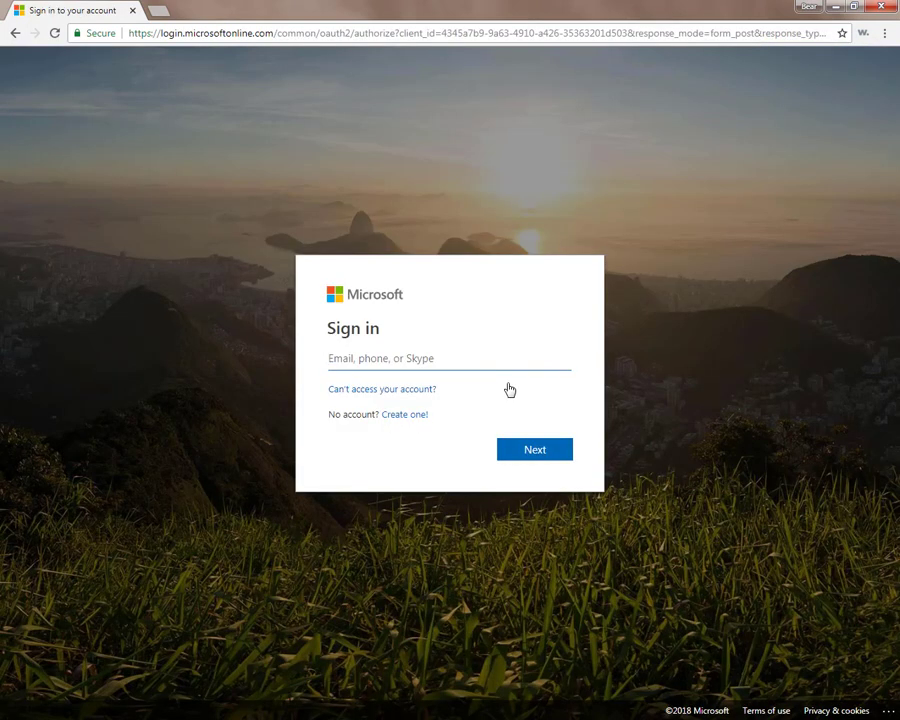
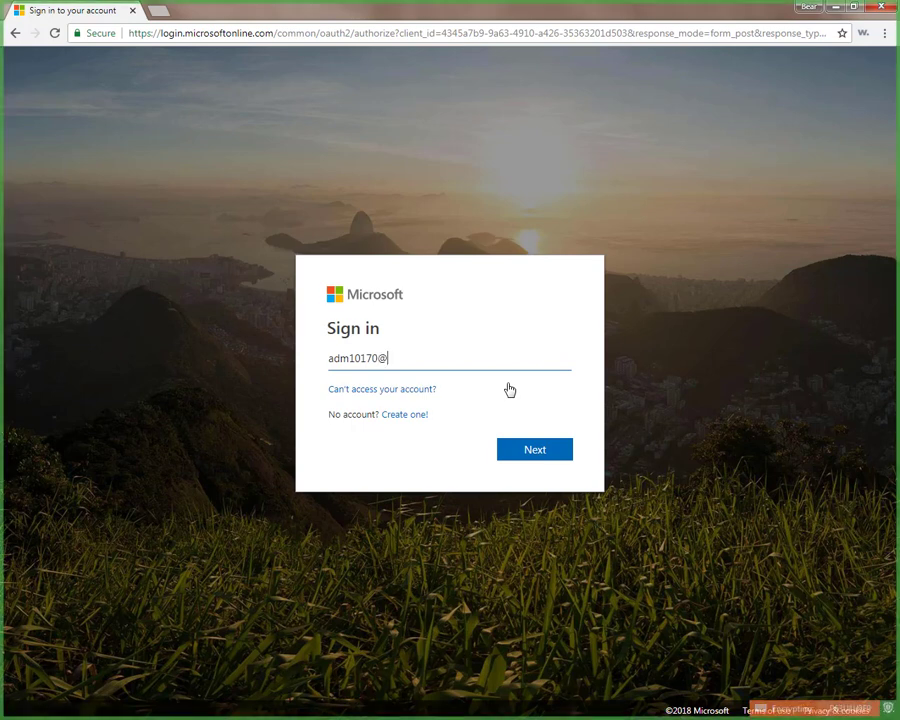
pyautogui.click(524, 460)
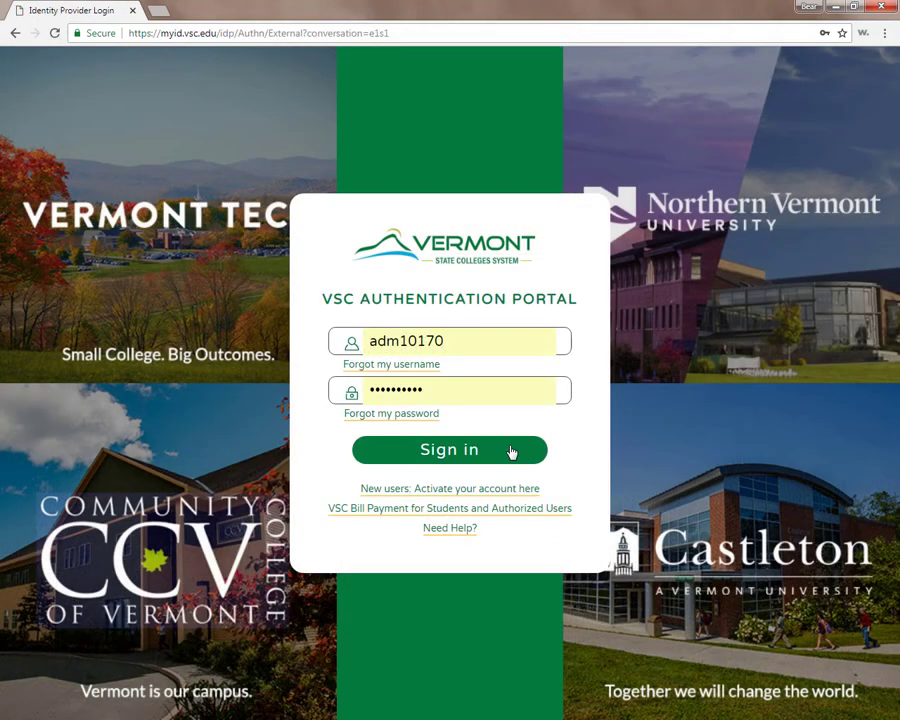
pyautogui.click(505, 445)
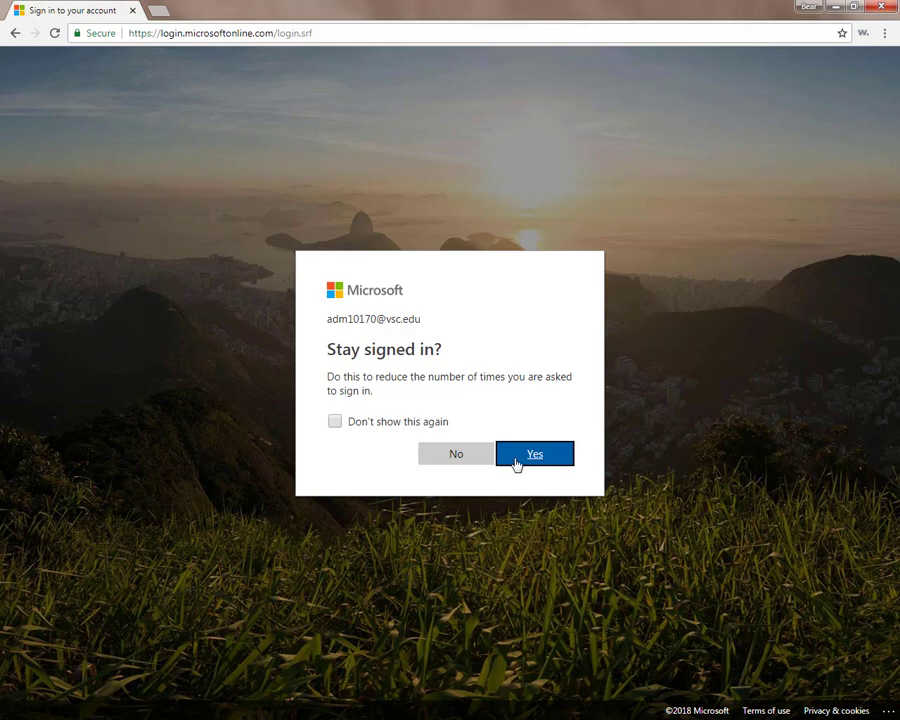
pyautogui.click(463, 455)
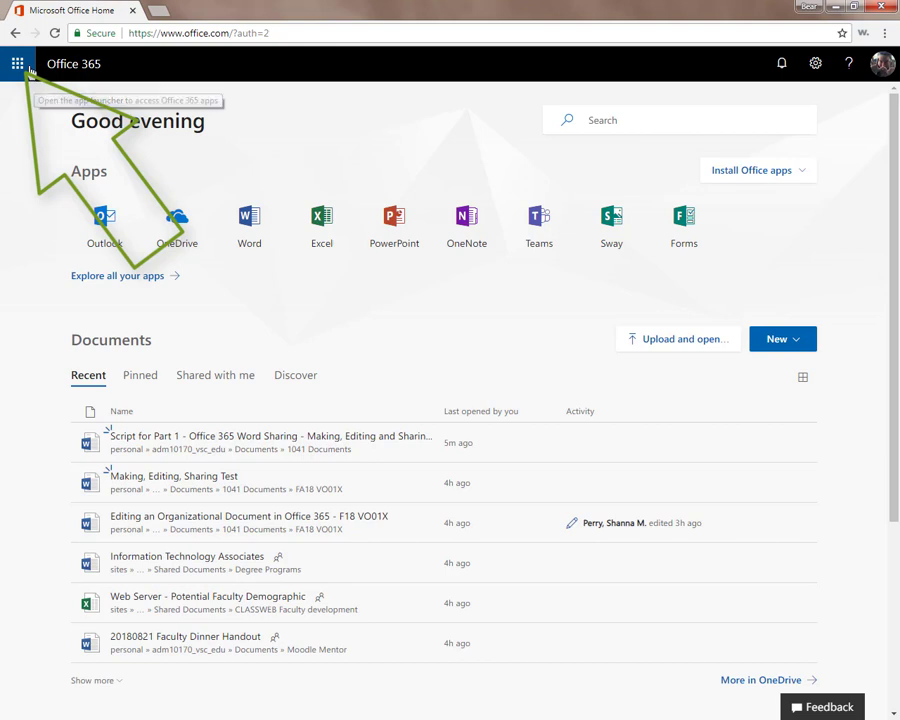
pyautogui.click(30, 70)
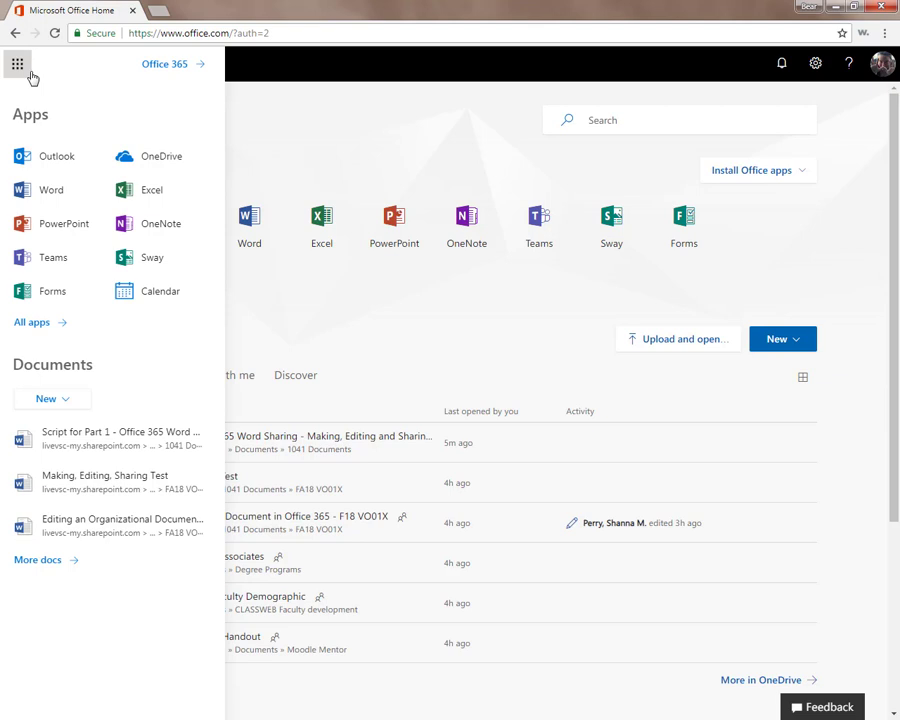
pyautogui.click(22, 63)
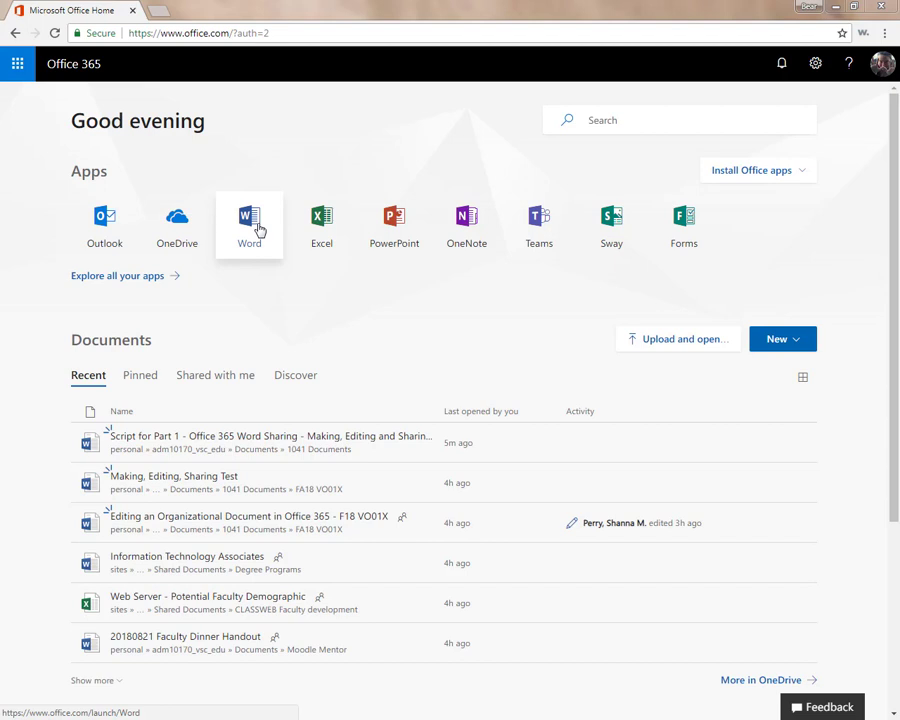
# - Open OneDrive in a new tab and switch the file view to Tiles, then back to List
pyautogui.click(185, 229)
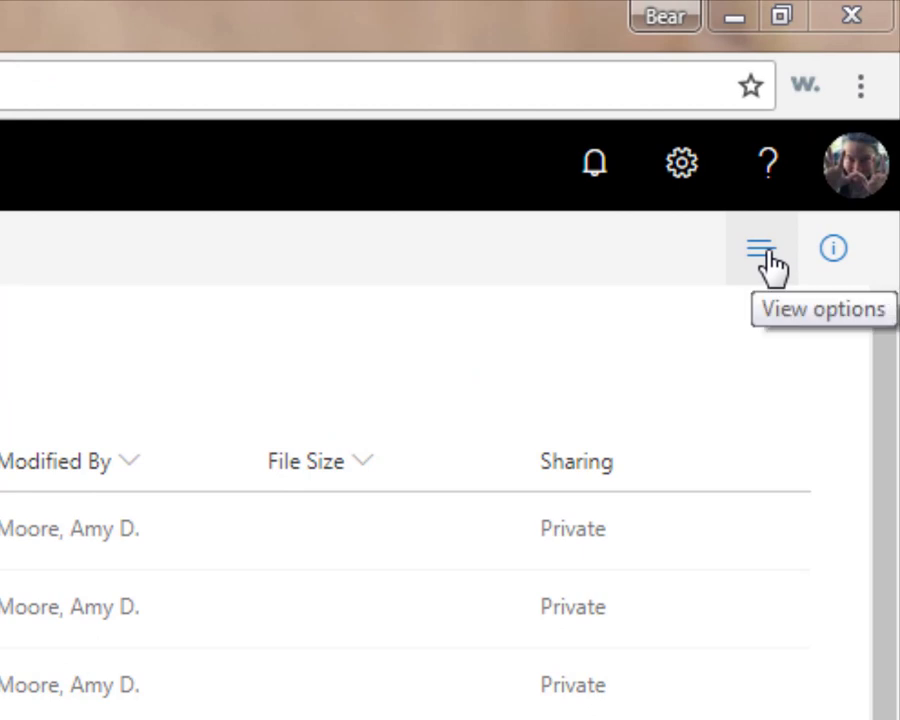
pyautogui.click(768, 262)
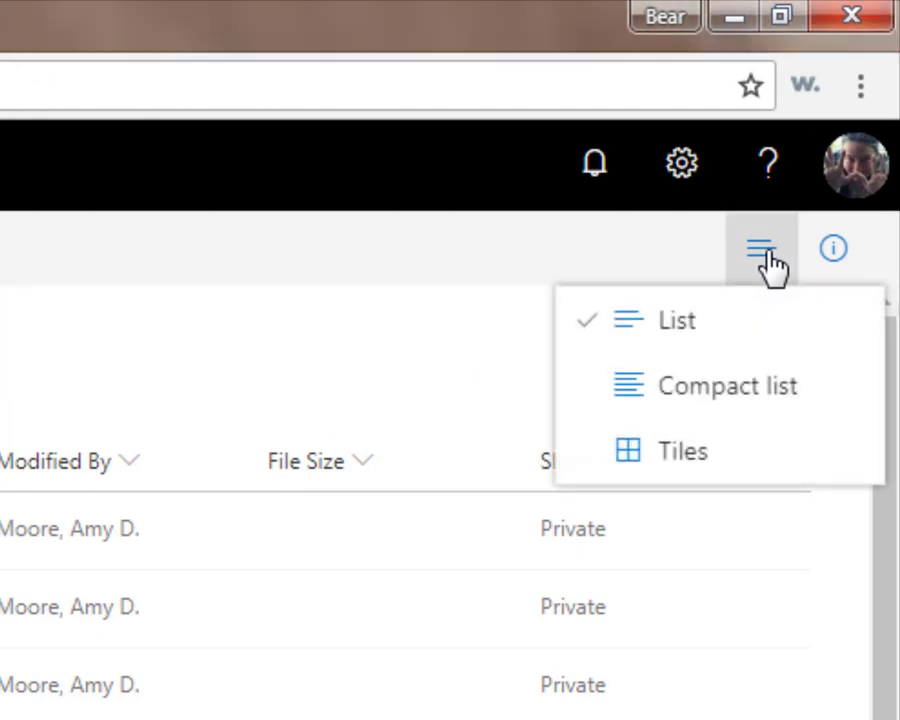
pyautogui.click(714, 458)
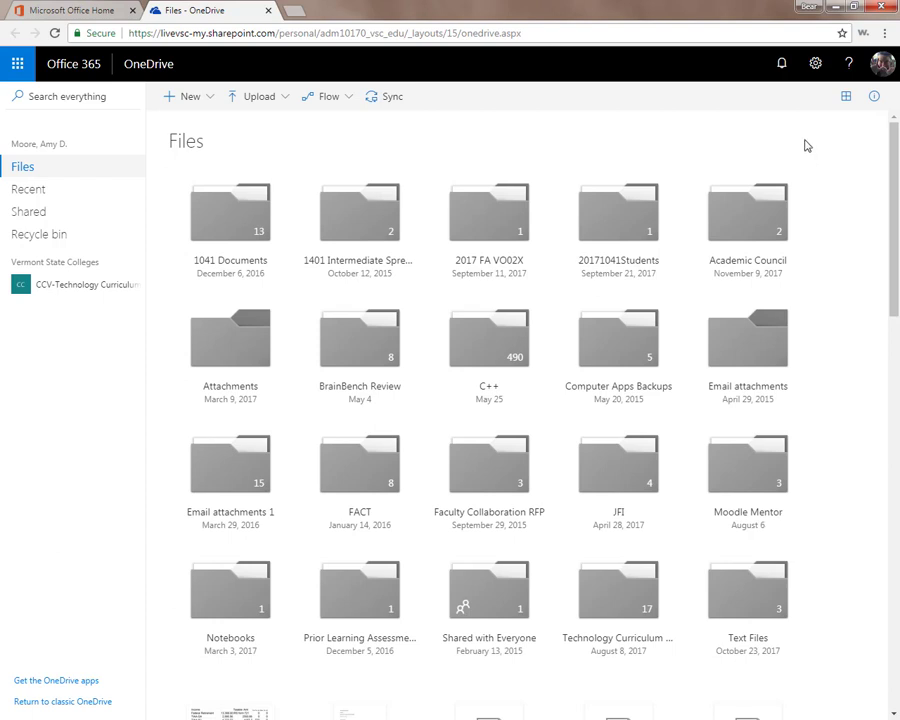
pyautogui.click(844, 97)
pyautogui.click(816, 128)
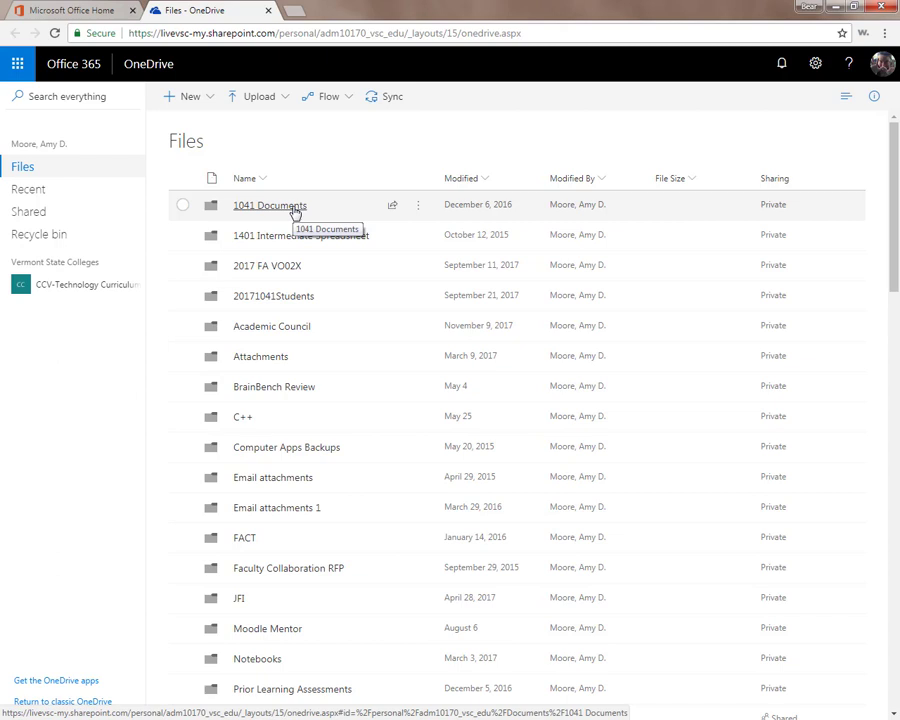
# - Navigate into 1041 Documents > FA18 VO01X and bring up the New menu
pyautogui.click(272, 207)
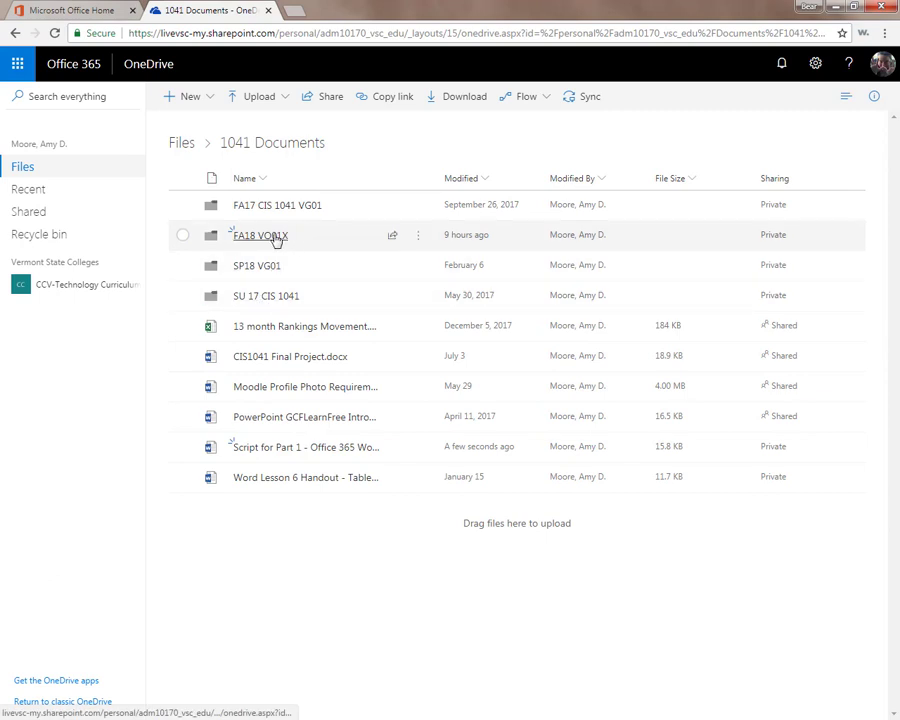
pyautogui.click(277, 238)
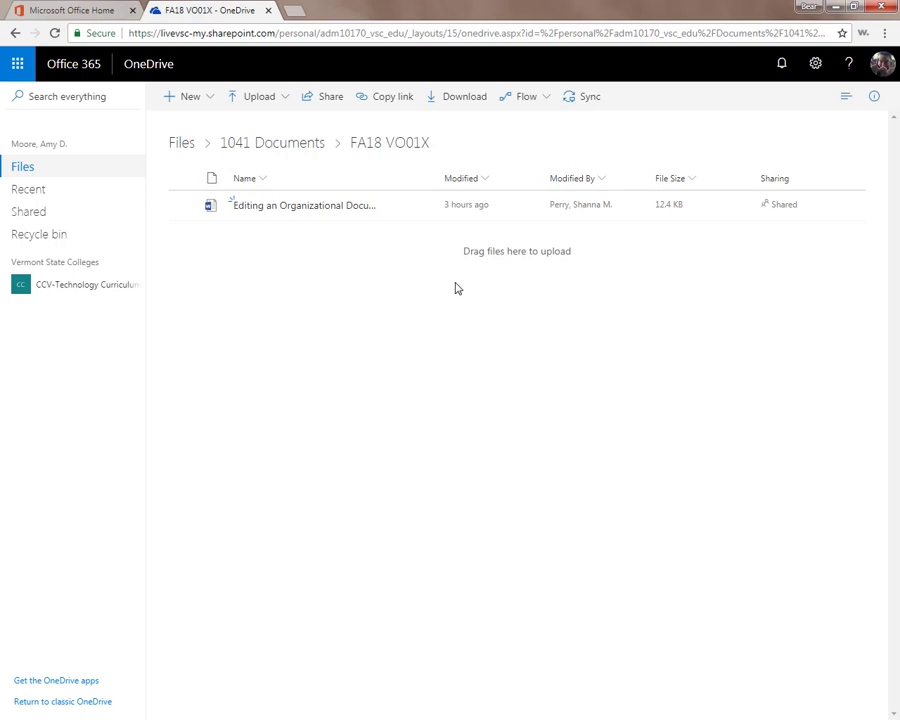
pyautogui.click(279, 108)
pyautogui.click(279, 106)
pyautogui.click(216, 99)
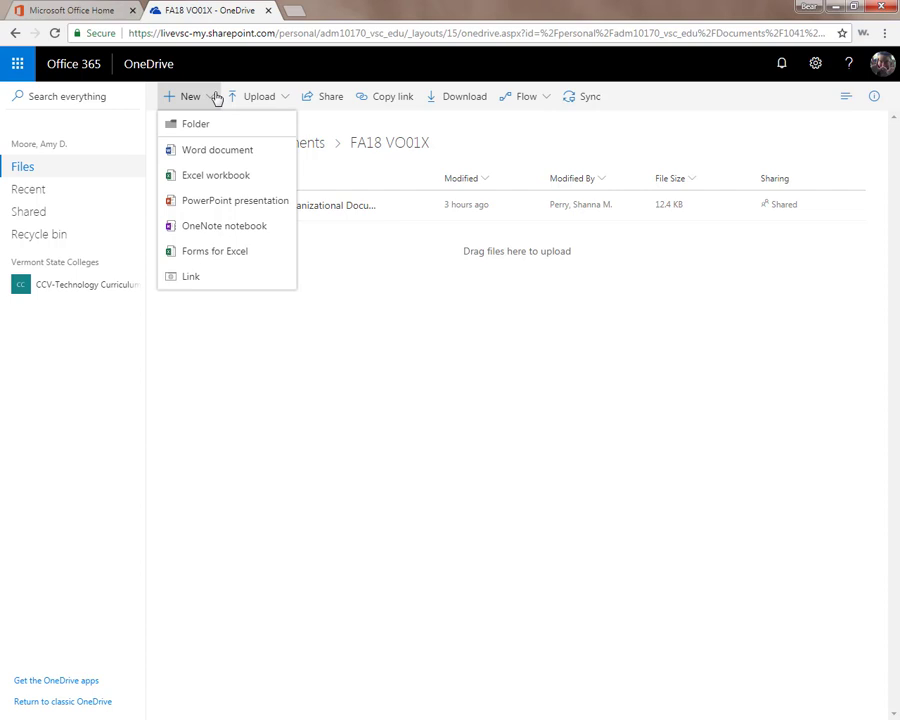
# - Create a new Word document from the New menu
pyautogui.click(216, 152)
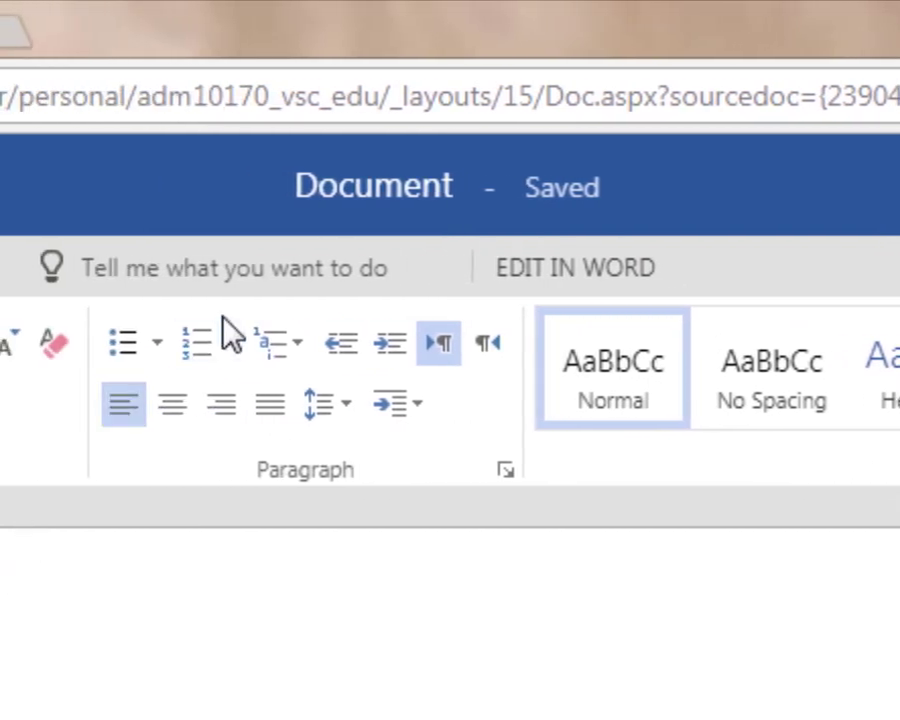
# - Retitle the document 'Making, Editing, Sharing test', correcting the 'text' typo
pyautogui.click(381, 190)
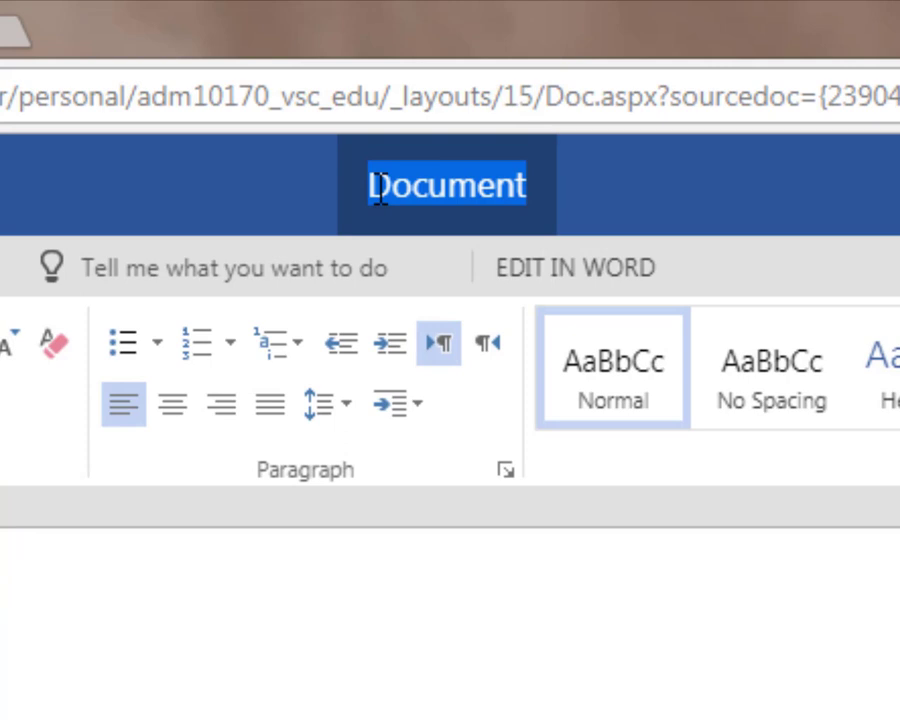
pyautogui.write('Making, Edi')
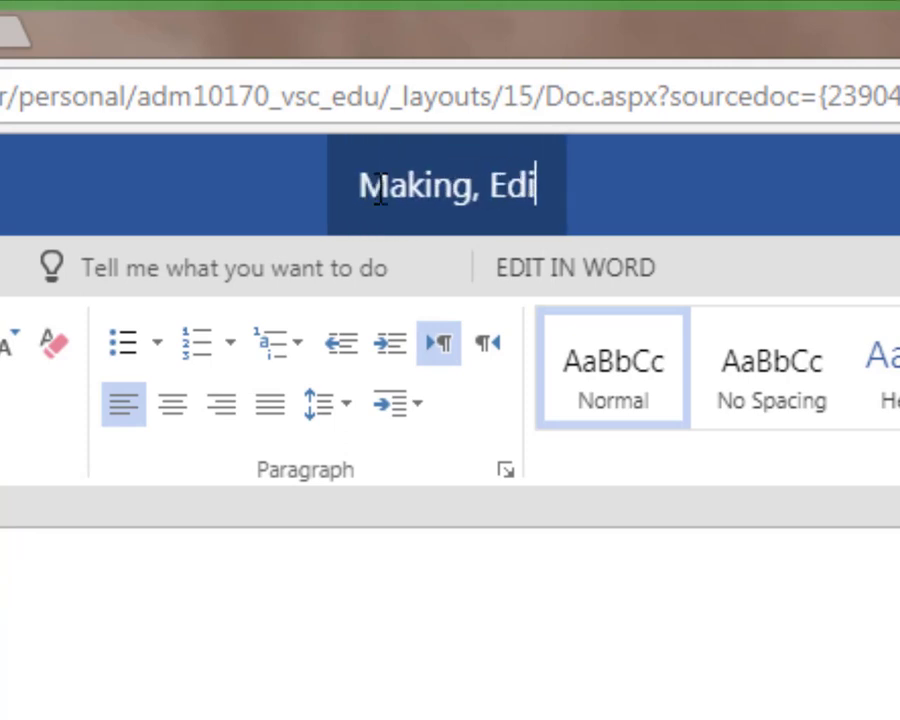
pyautogui.write('ting, Sh')
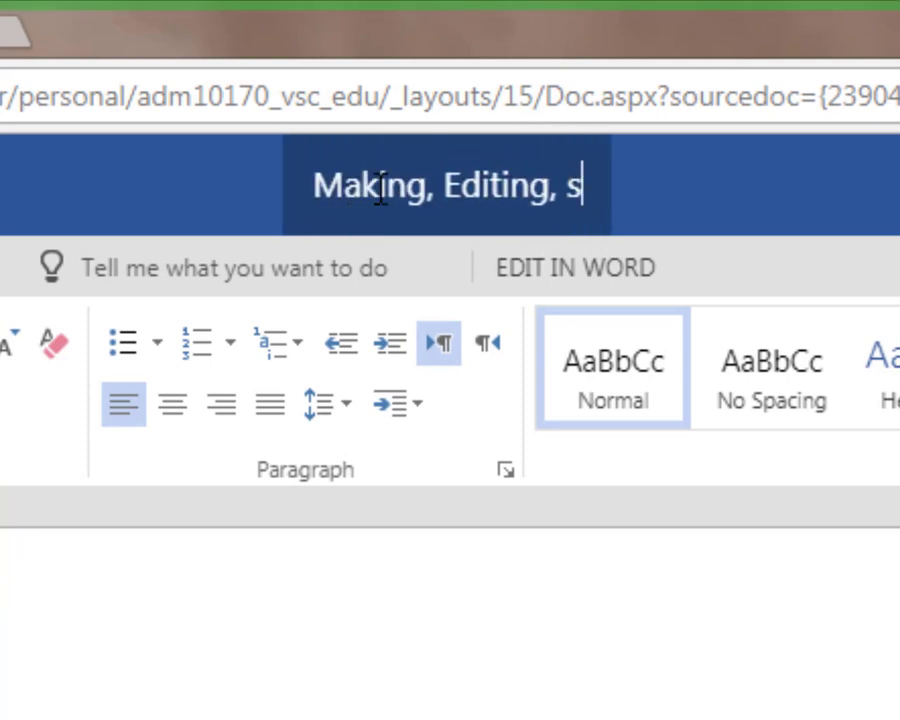
pyautogui.write('aring text')
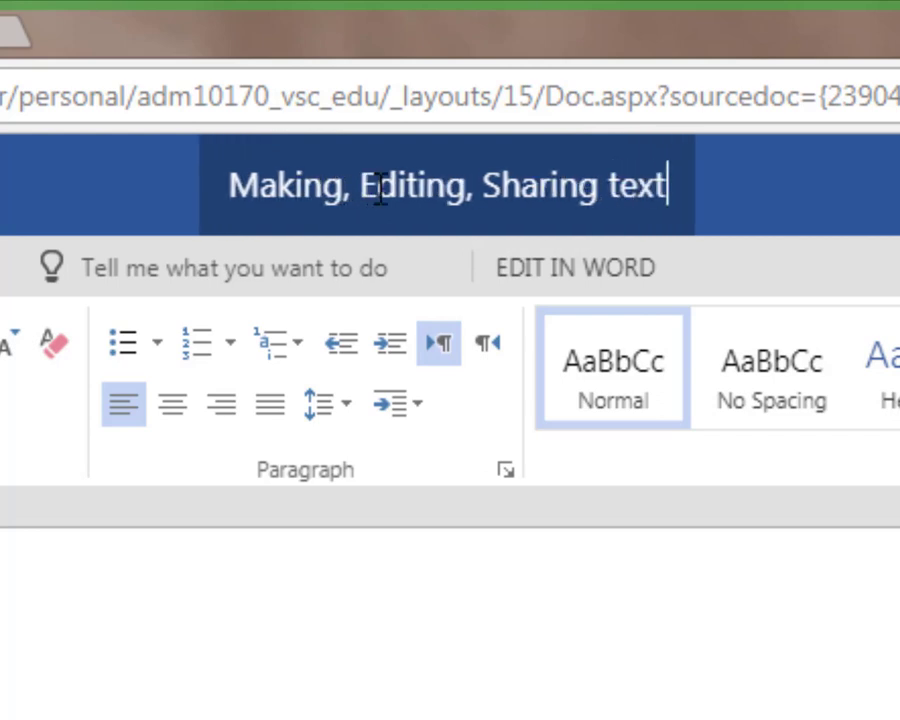
pyautogui.press('BackSpace')
pyautogui.press('BackSpace')
pyautogui.write('st')
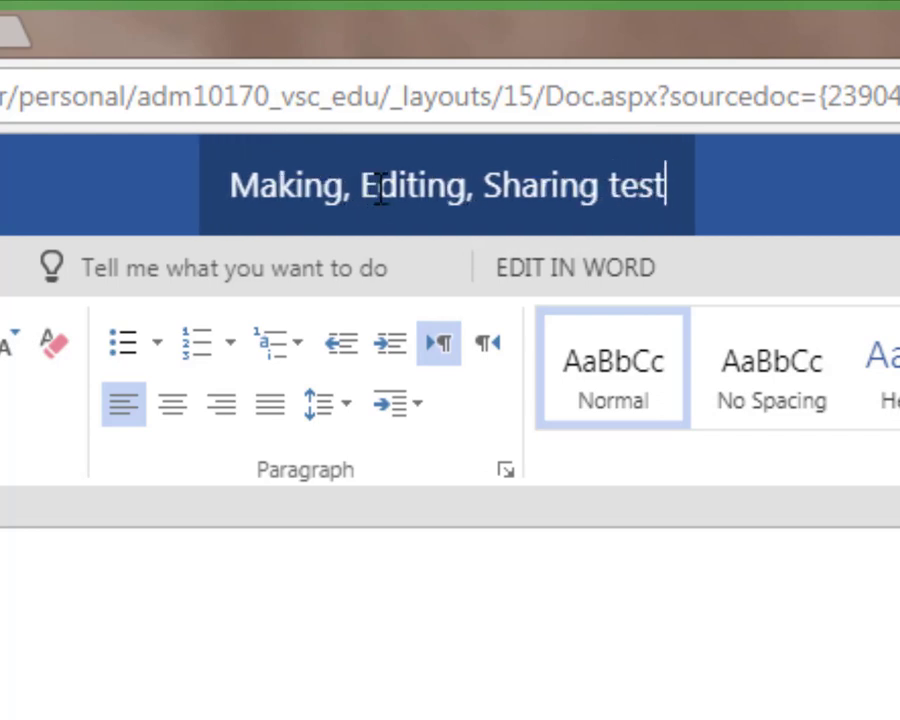
pyautogui.press('Return')
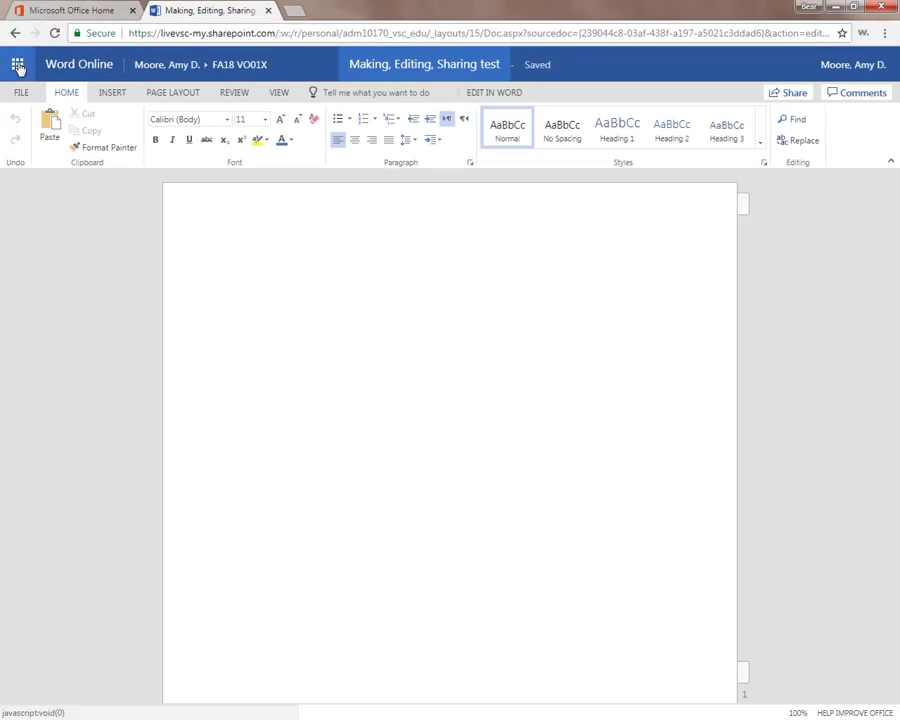
# - Return to the FA18 VO01X folder in 1041 Documents and show the Modified By profile card
pyautogui.click(18, 66)
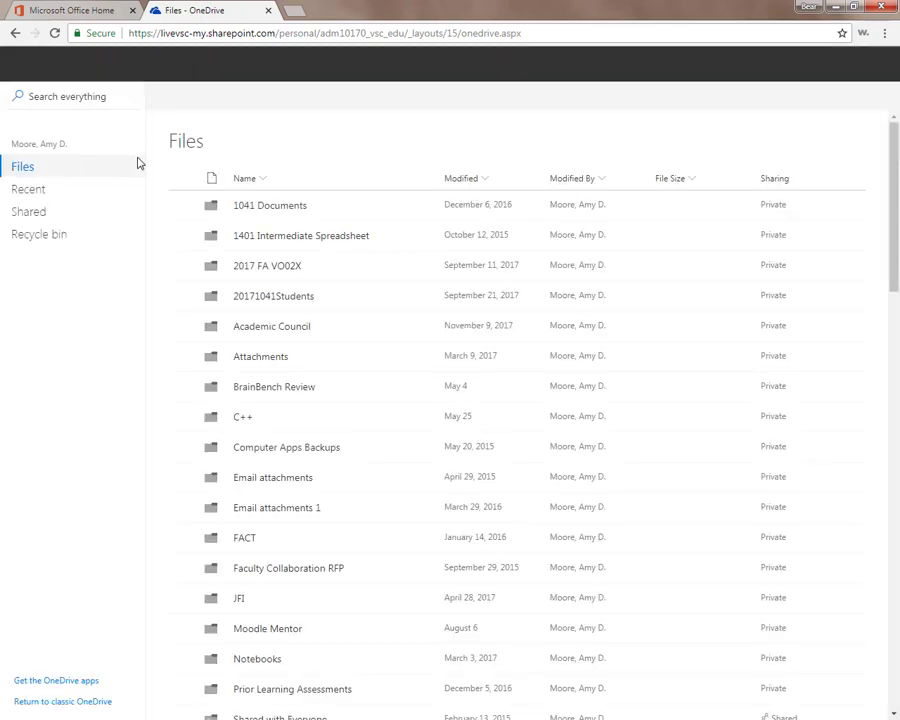
pyautogui.click(259, 206)
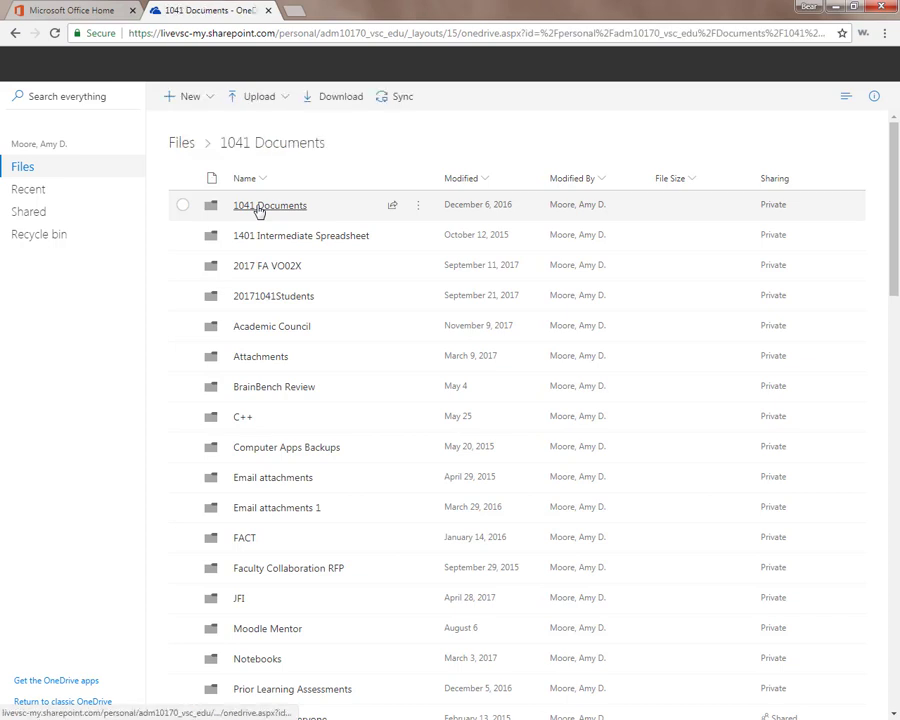
pyautogui.click(241, 235)
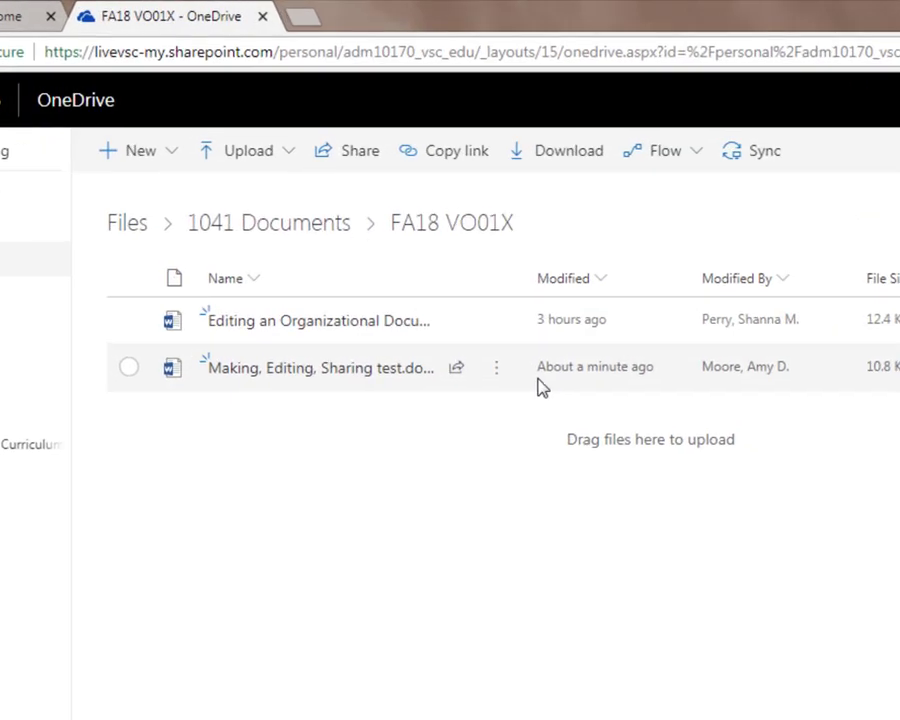
pyautogui.moveTo(742, 378)
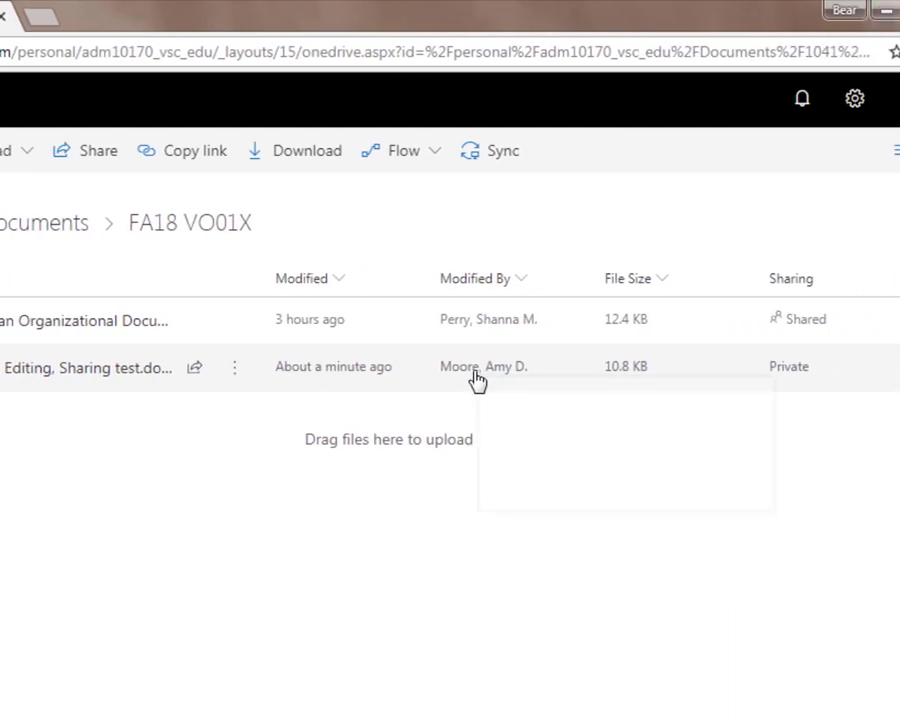
pyautogui.moveTo(575, 416)
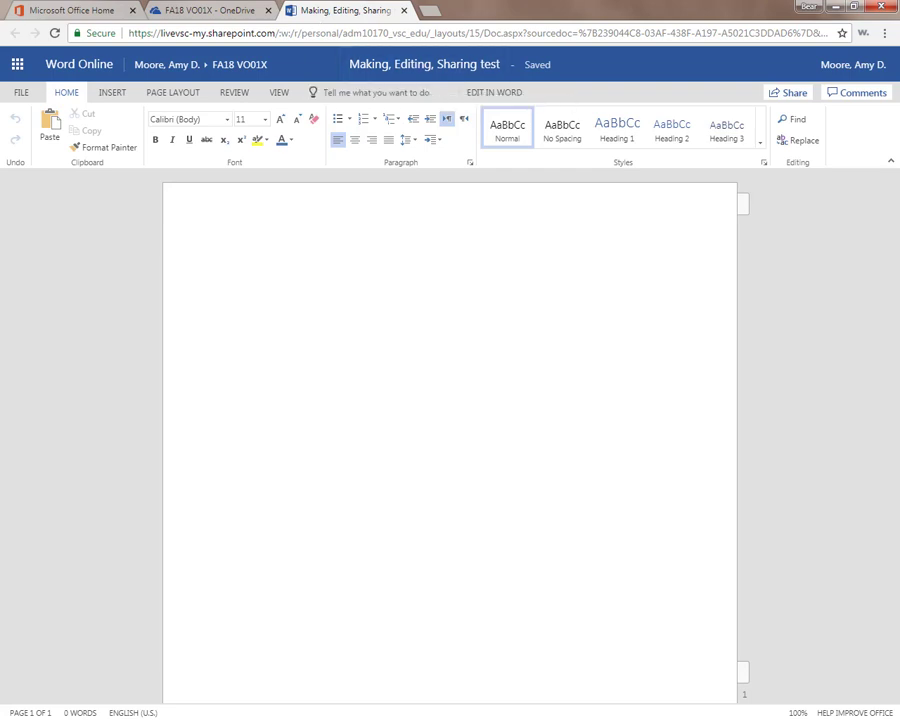
# - Type the intro sentence, paste the word-salad paragraph, and Format Painter it to Calibri 11
pyautogui.click(238, 245)
pyautogui.write('This')
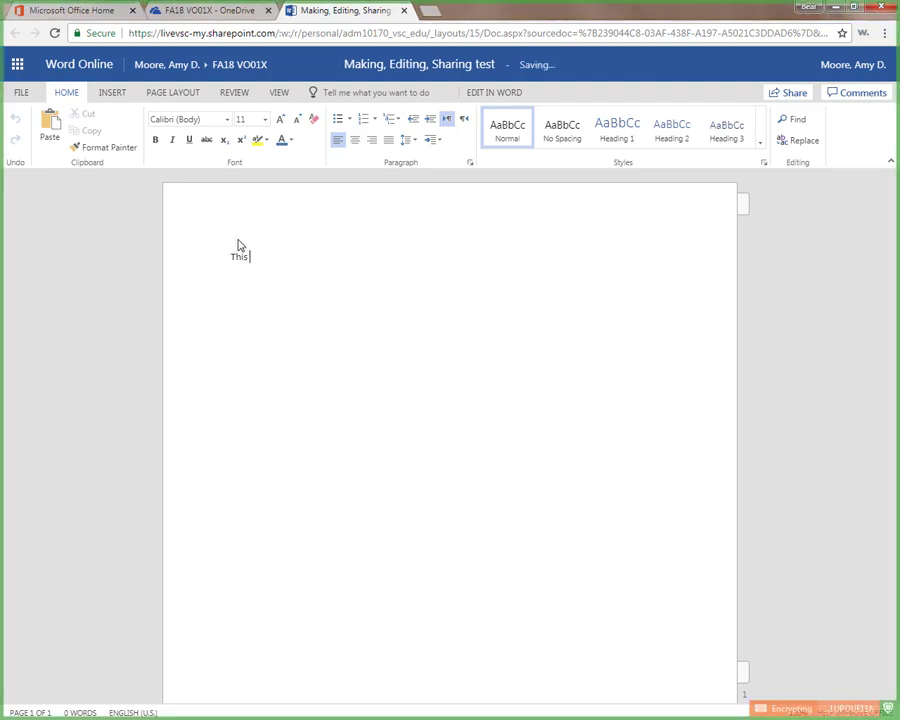
pyautogui.write(" is some text I'm typing.")
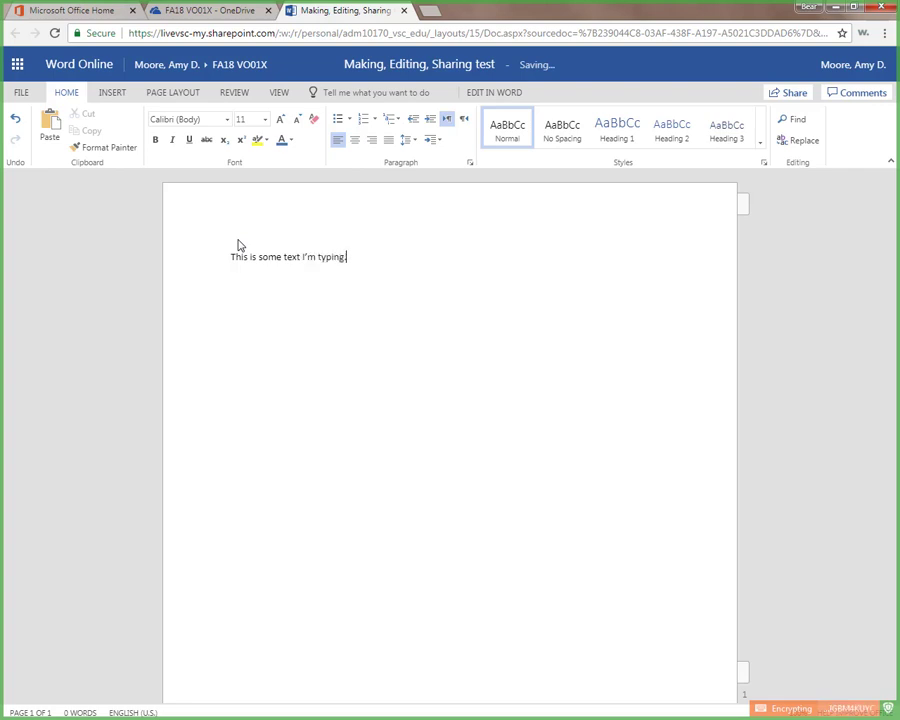
pyautogui.write(" Now I'll paste in some wor")
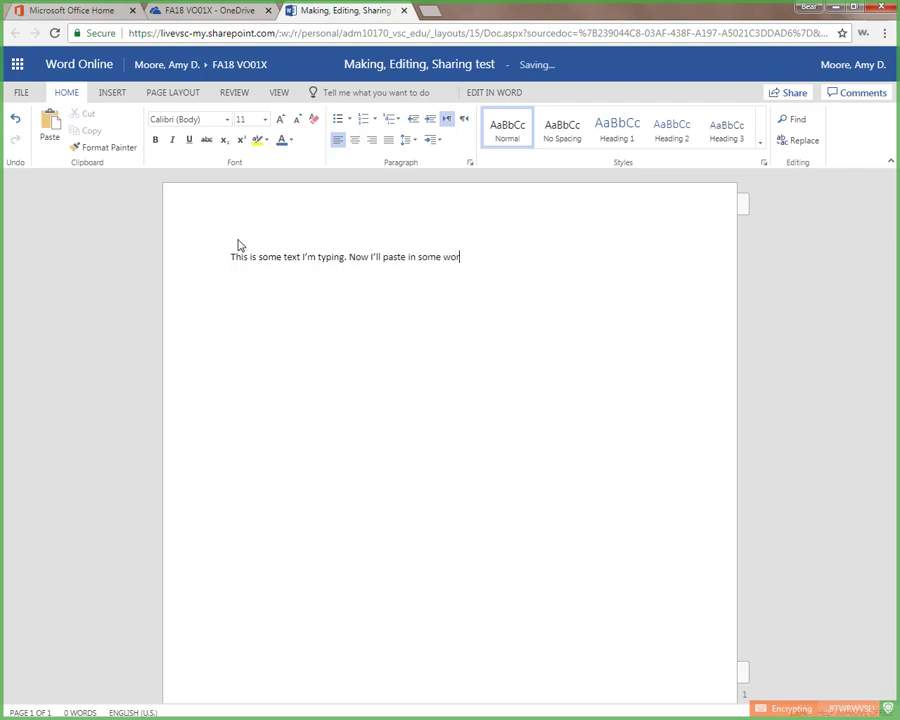
pyautogui.write('d salad (random words from a generator).')
pyautogui.write('The coach starves beside the central insect. The weather packages an edge target after a sentient. The confidential bed loses. Does the everyday bond grab the wrecker? The snobbery covers the restrictive muck.')
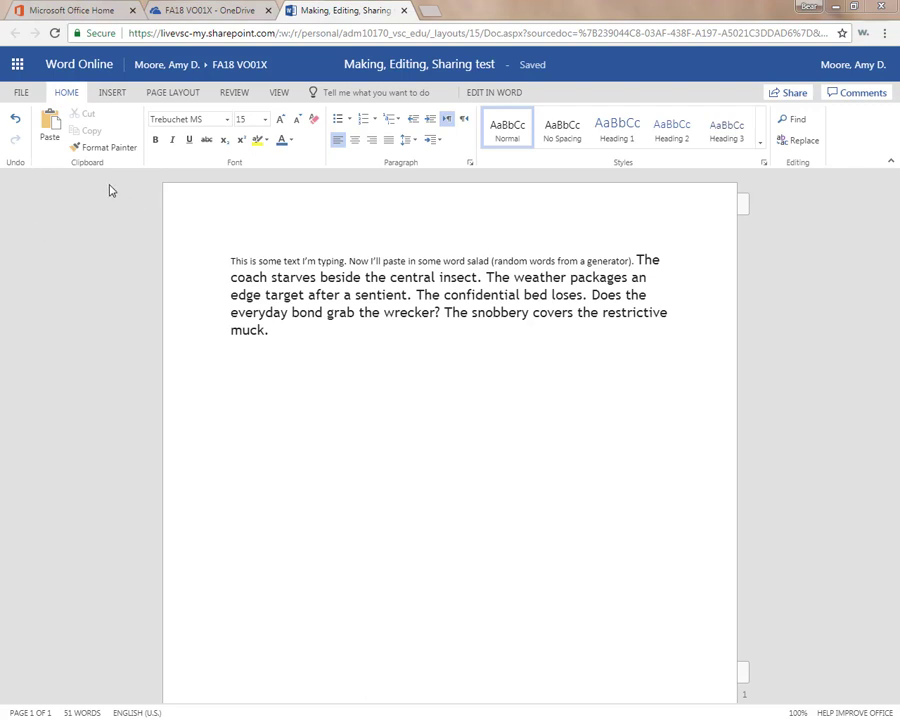
pyautogui.moveTo(309, 260); pyautogui.dragTo(347, 261)
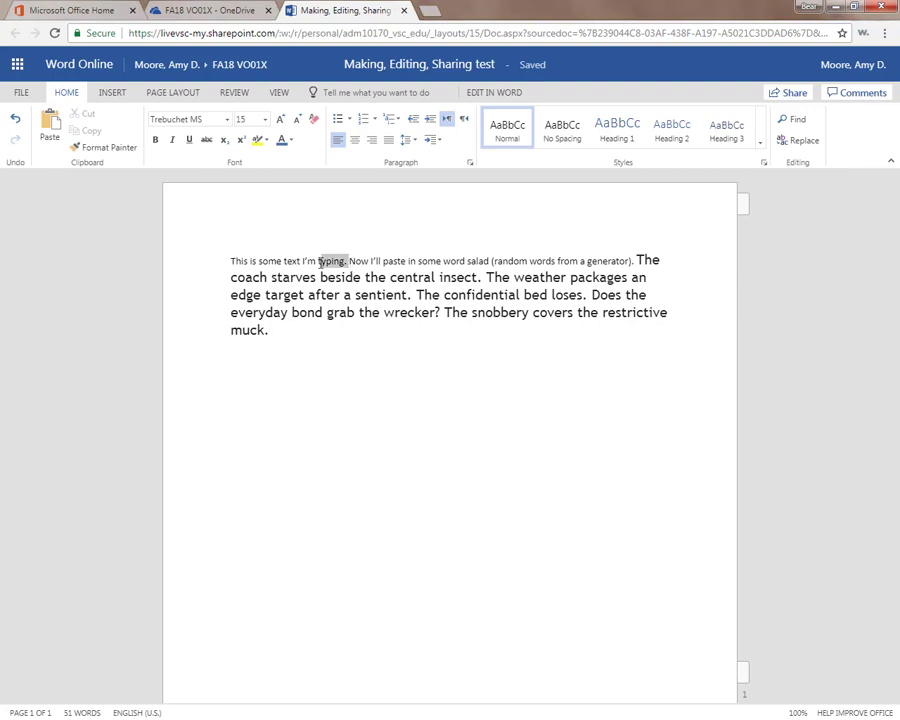
pyautogui.click(85, 150)
pyautogui.moveTo(635, 260); pyautogui.dragTo(656, 344)
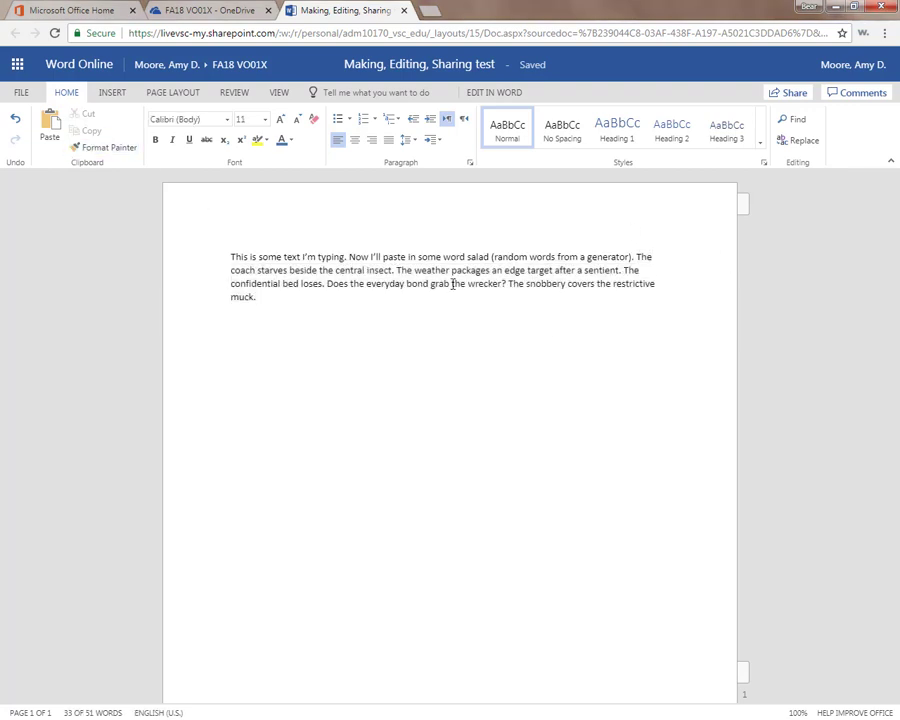
# - Make 'central insect.' bold and colour 'This is some' blue
pyautogui.moveTo(341, 270); pyautogui.dragTo(396, 270)
pyautogui.hotkey('ctrl', 'b')
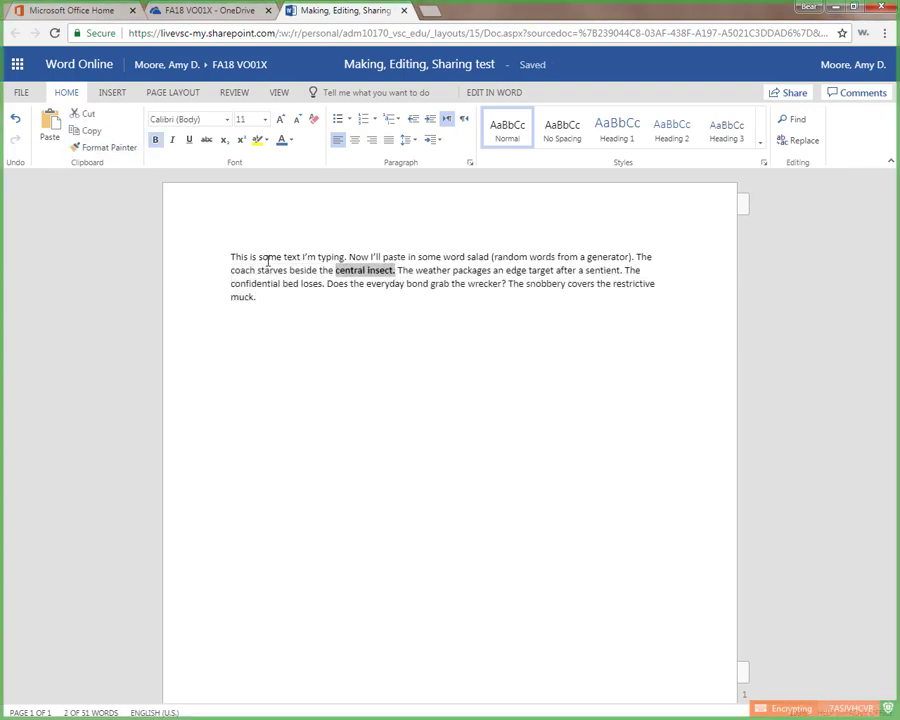
pyautogui.moveTo(230, 262); pyautogui.dragTo(284, 258)
pyautogui.click(290, 140)
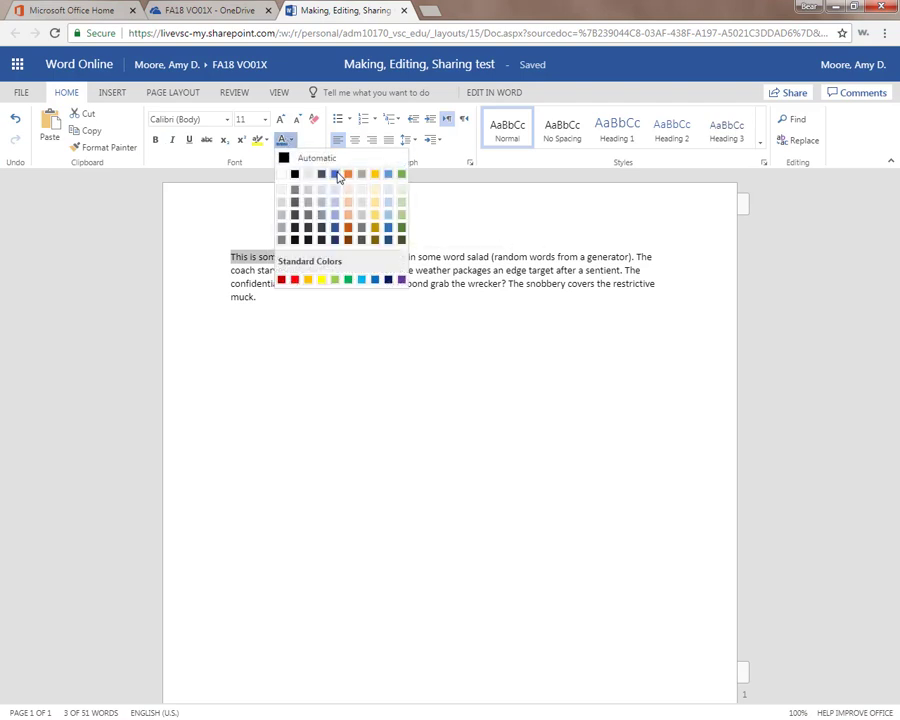
pyautogui.click(335, 177)
pyautogui.click(278, 92)
pyautogui.click(216, 194)
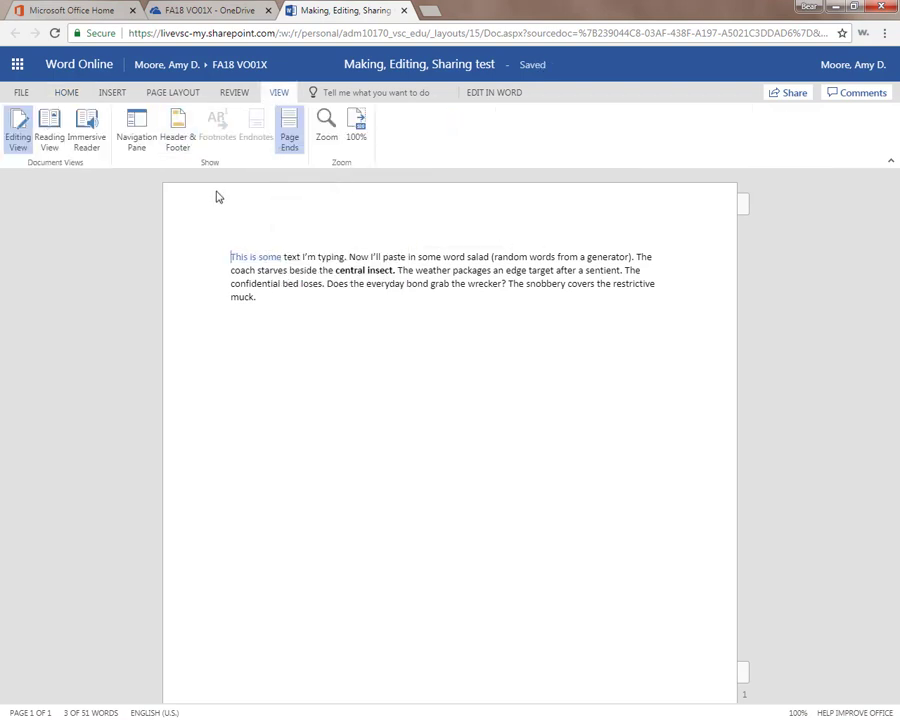
pyautogui.click(66, 92)
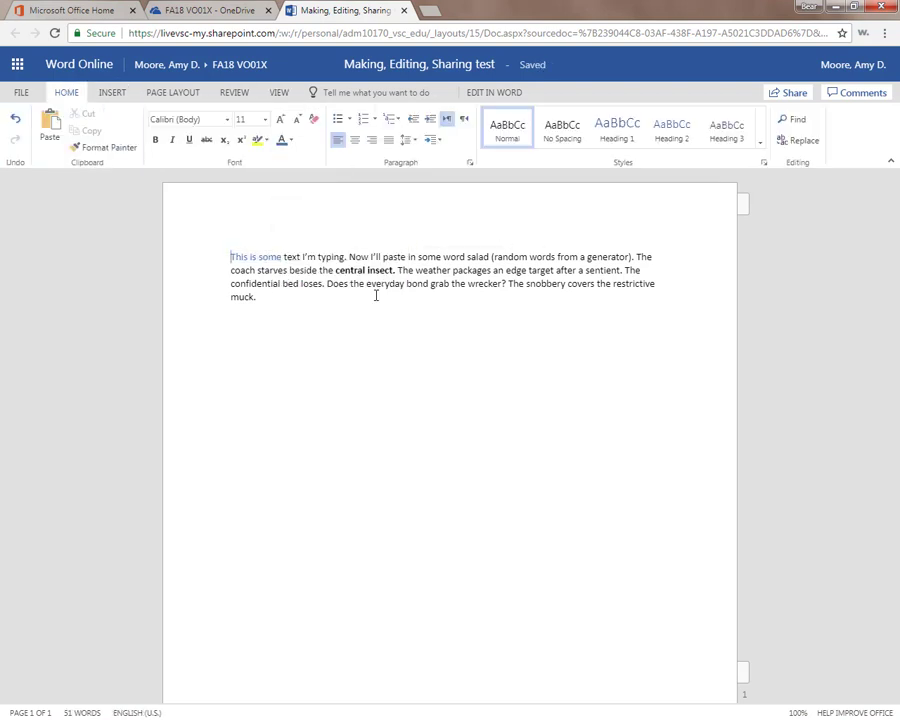
# - Insert the ProfilePicture image from the computer below the paragraph
pyautogui.click(281, 318)
pyautogui.click(116, 92)
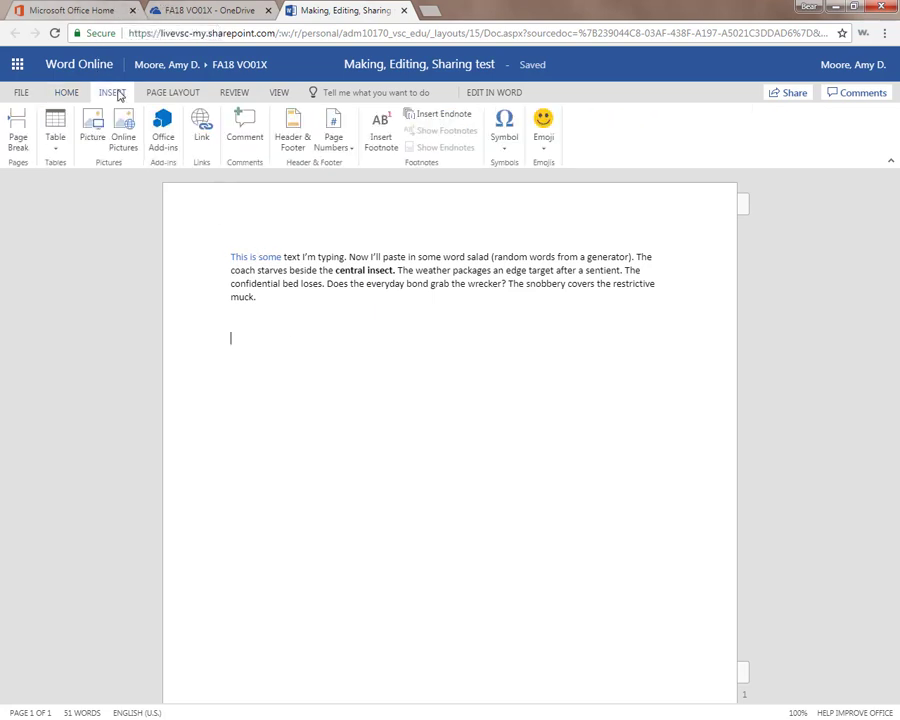
pyautogui.click(92, 128)
pyautogui.click(349, 412)
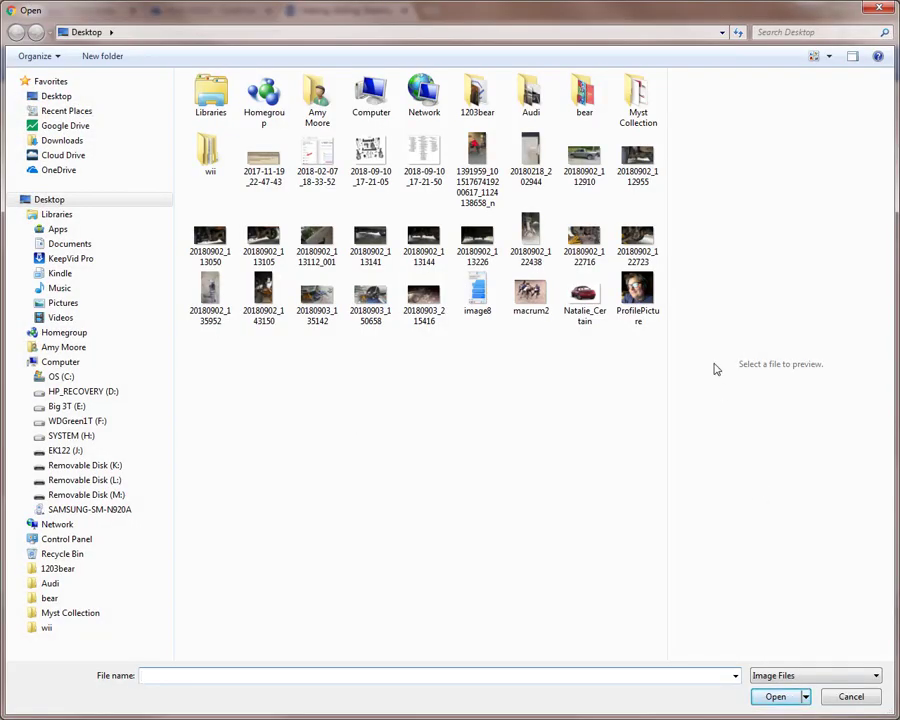
pyautogui.click(637, 292)
pyautogui.click(773, 696)
pyautogui.click(480, 450)
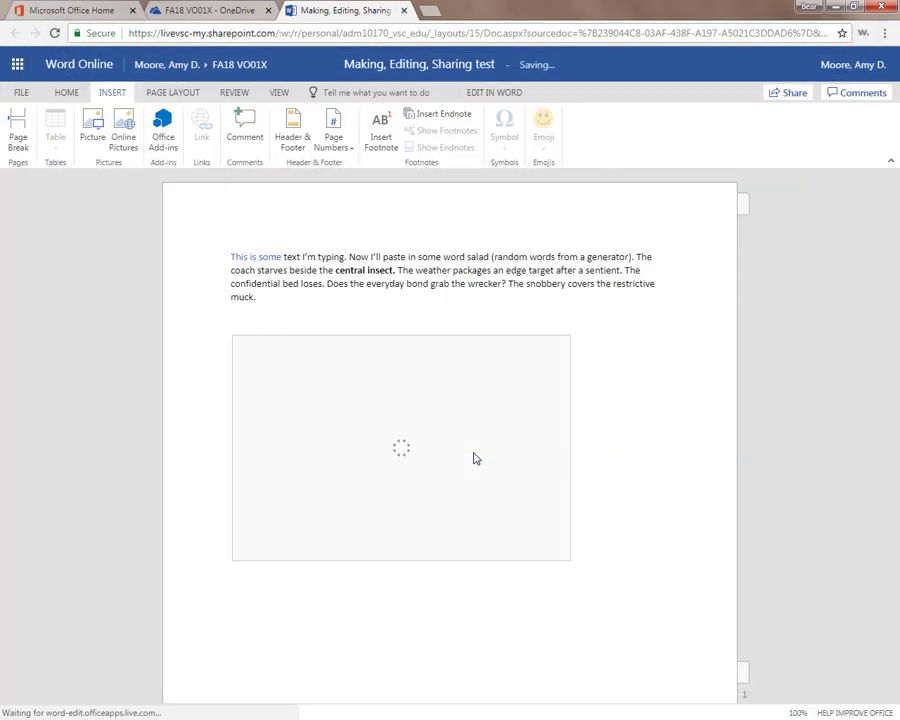
# - Add a 2x2 table below the photo with headers Name and Phone
pyautogui.click(600, 550)
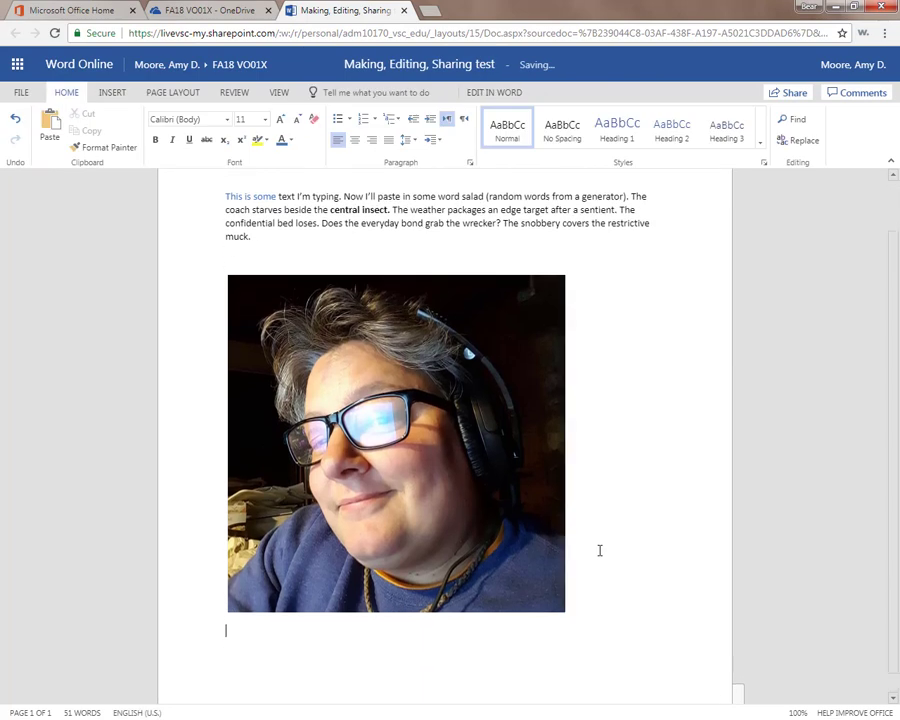
pyautogui.click(111, 92)
pyautogui.click(57, 137)
pyautogui.click(62, 201)
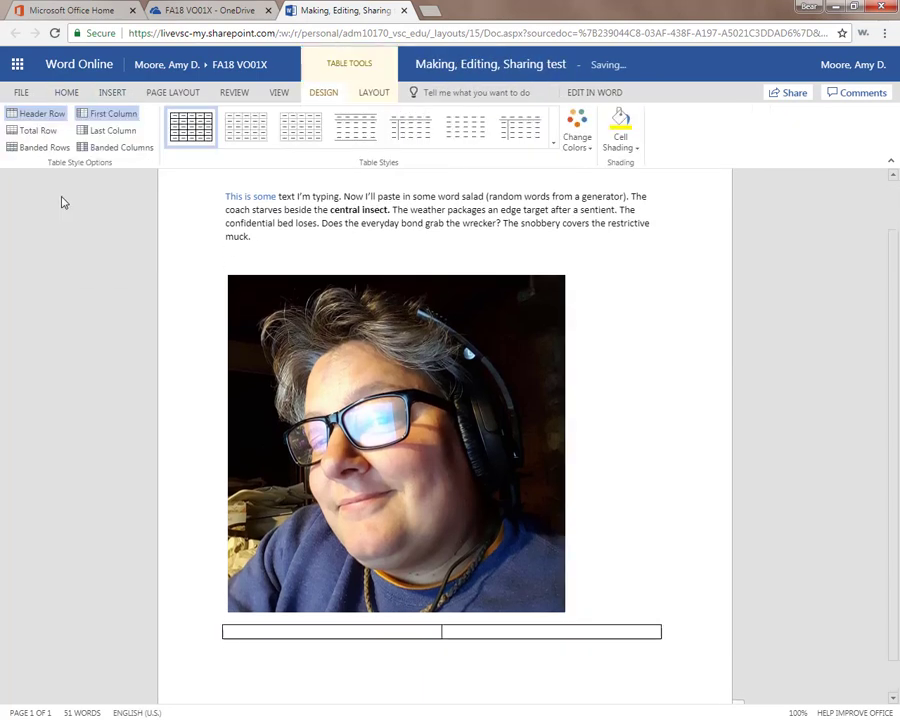
pyautogui.write('Name')
pyautogui.press('Tab')
pyautogui.write('Phone')
pyautogui.press('Tab')
# - Fill in two contact rows with each person's name and phone number
pyautogui.write('Amy')
pyautogui.press('Tab')
pyautogui.write('802-555-1212')
pyautogui.press('Tab')
pyautogui.write('Mark')
pyautogui.press('Tab')
pyautogui.write('802-555-1313')
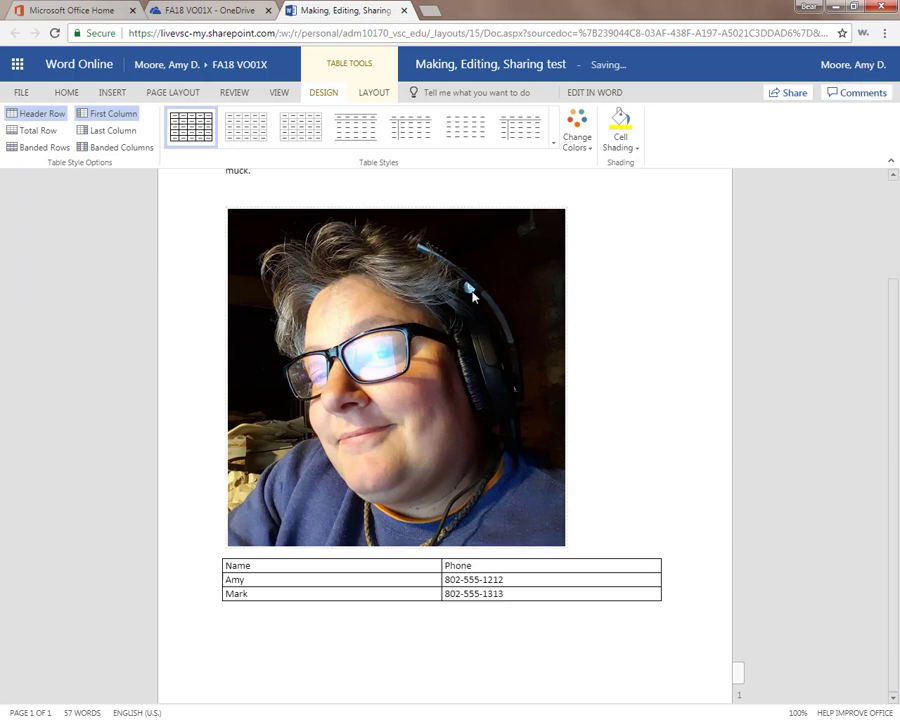
# - Add the comment 'Is this the right phone number?' on the second contact's phone number
pyautogui.moveTo(510, 596); pyautogui.dragTo(443, 592)
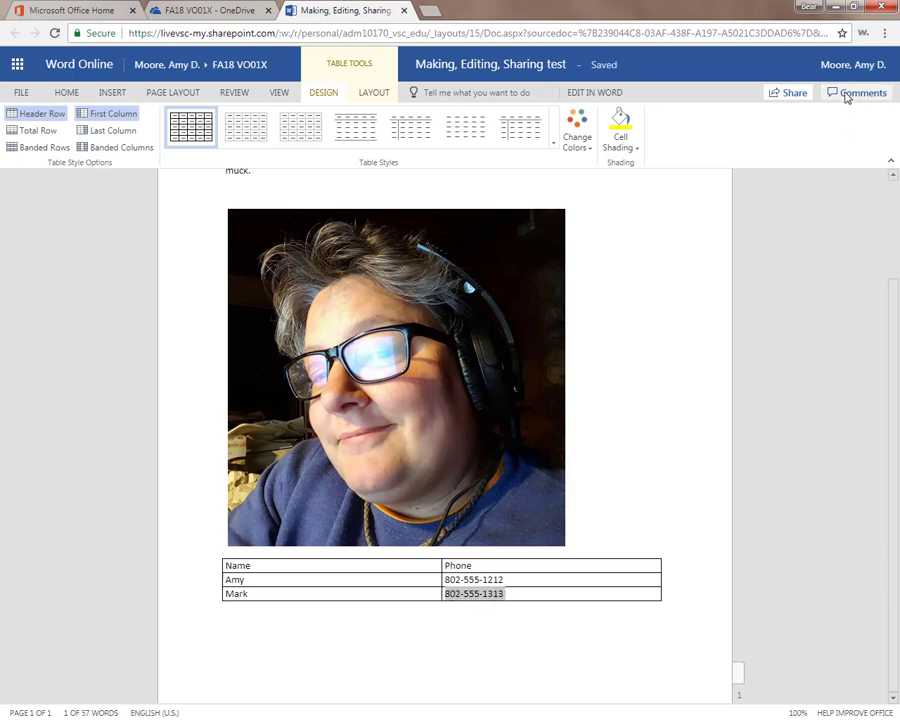
pyautogui.click(846, 94)
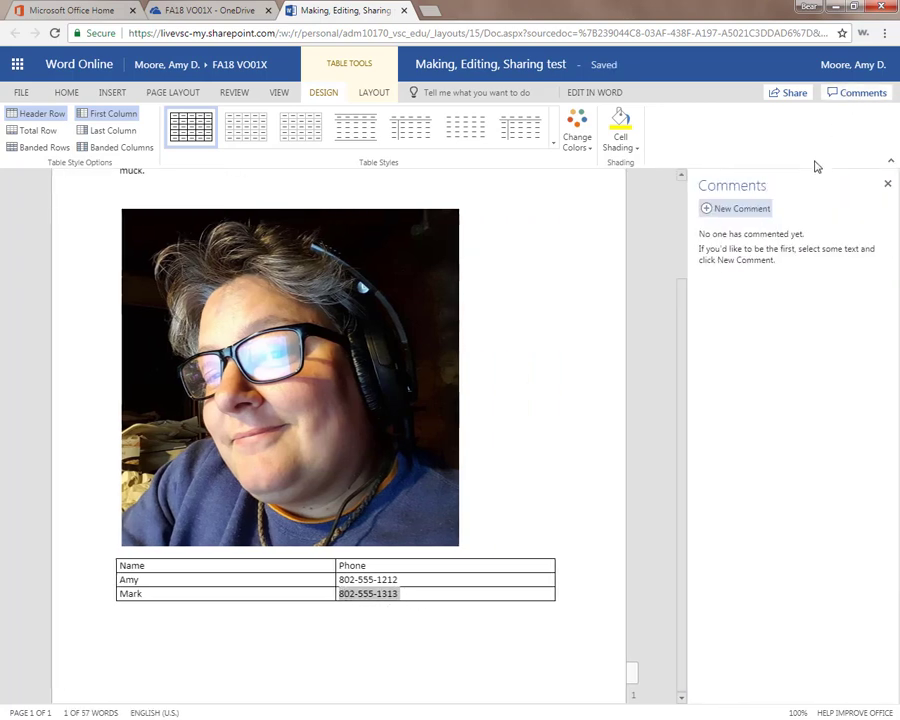
pyautogui.click(740, 208)
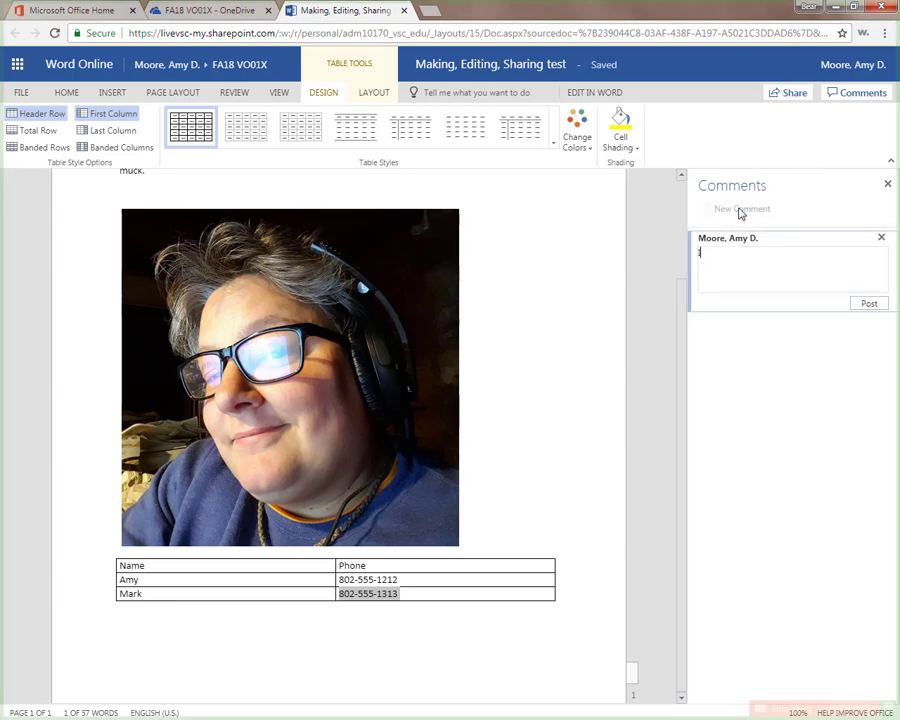
pyautogui.write('Is this the right phone number?')
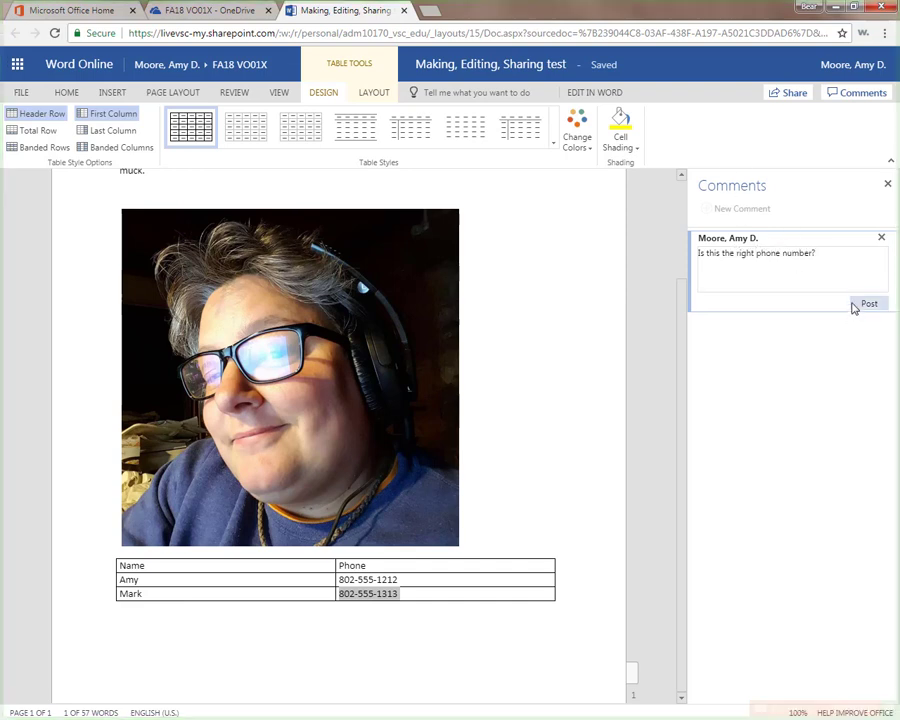
pyautogui.click(856, 305)
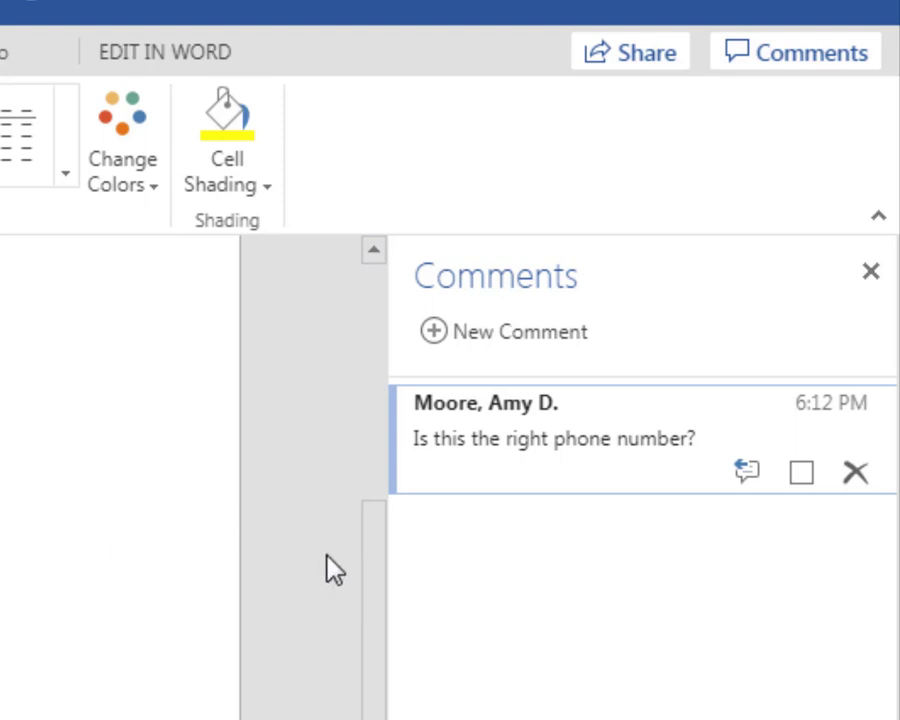
# - Discard an empty reply and leave the Comments pane closed
pyautogui.click(740, 470)
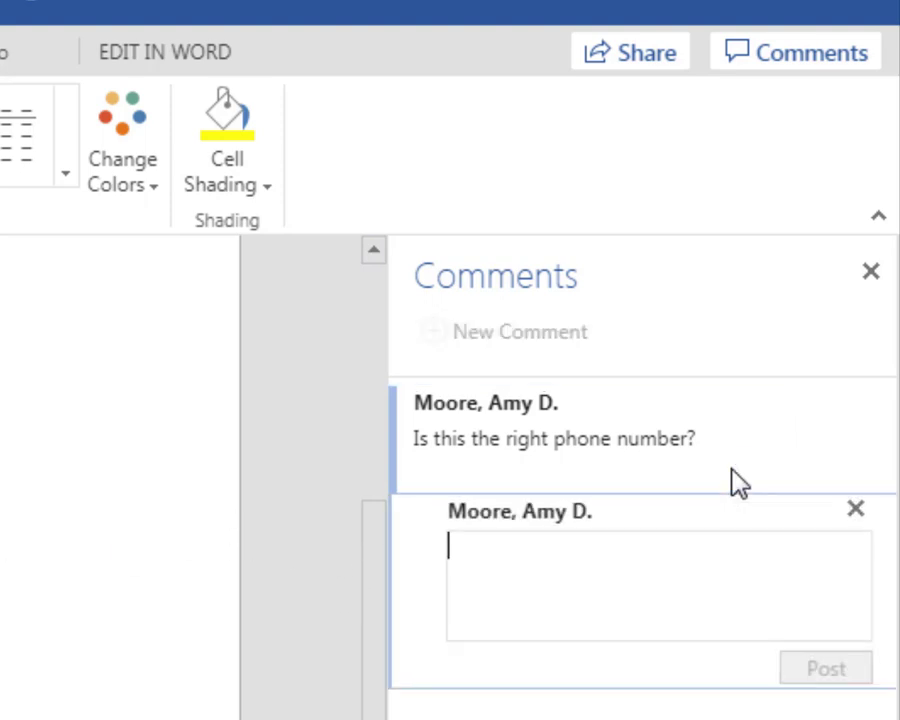
pyautogui.click(853, 512)
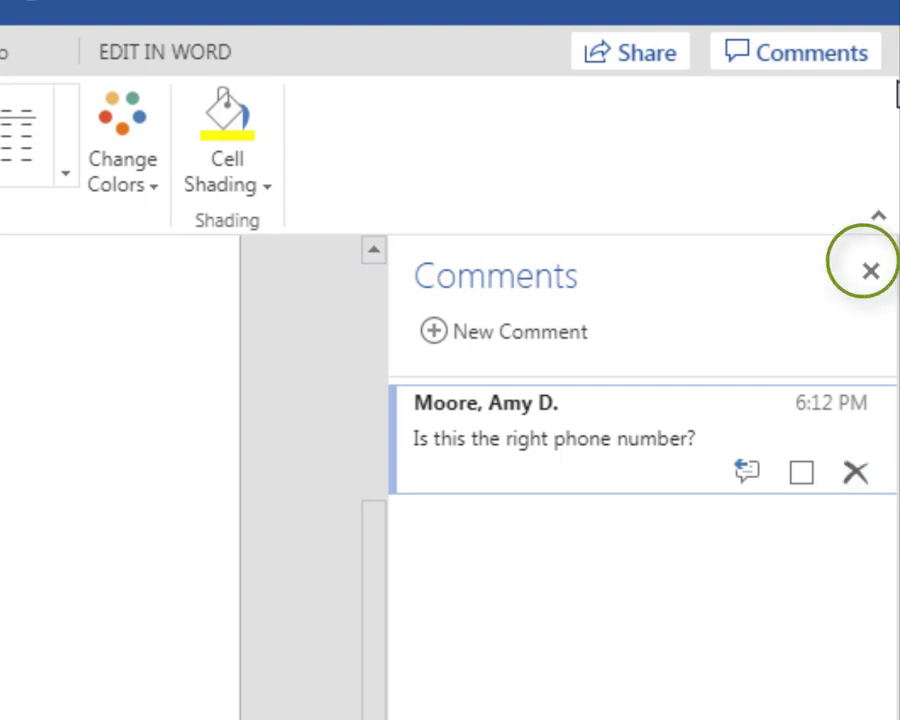
pyautogui.click(848, 46)
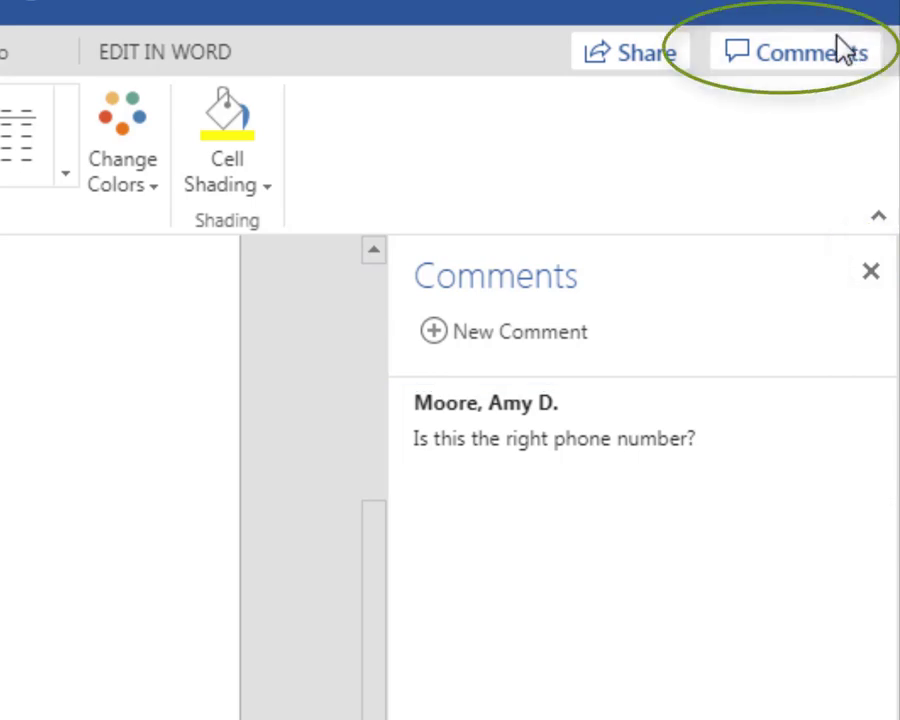
pyautogui.click(843, 50)
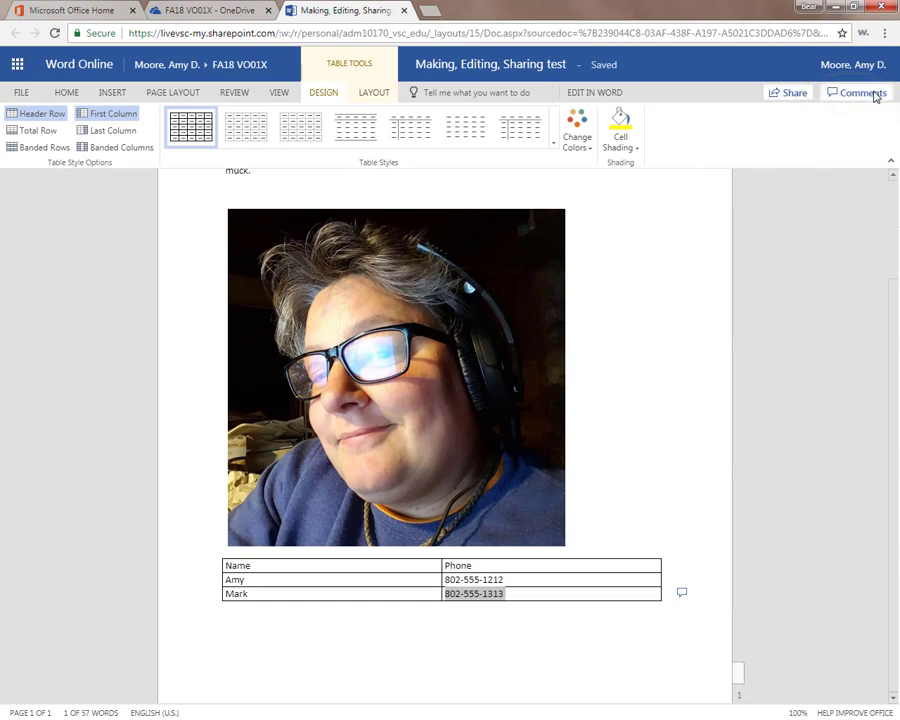
pyautogui.click(875, 95)
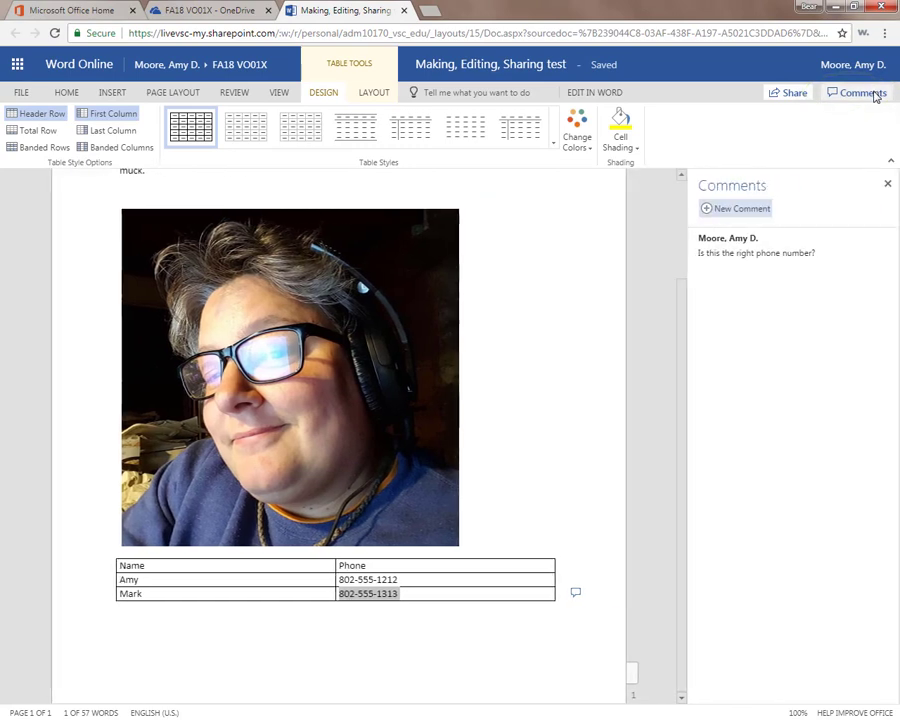
pyautogui.click(875, 95)
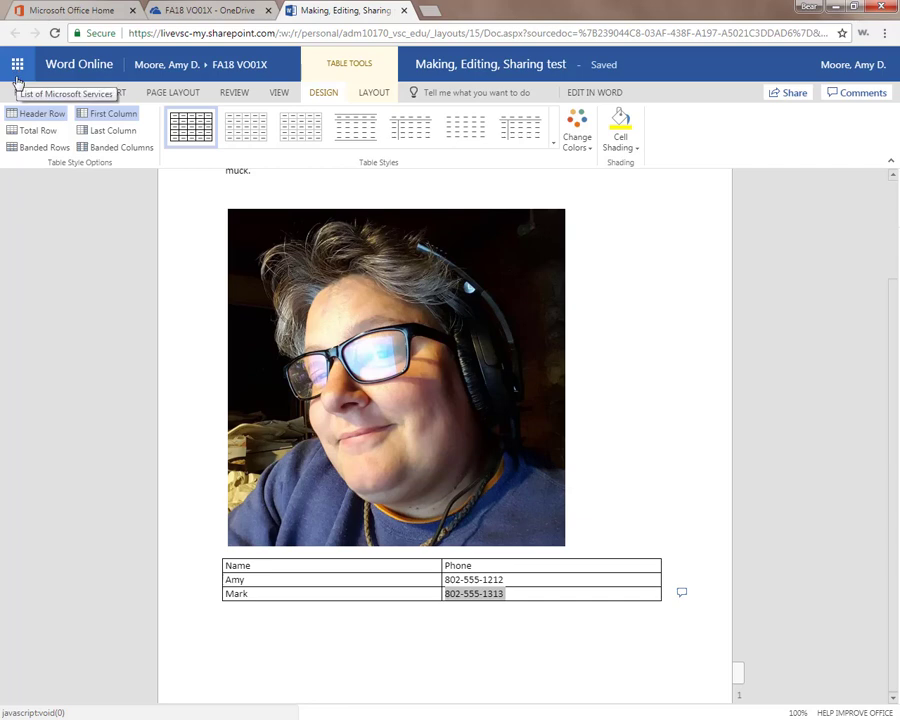
pyautogui.click(17, 78)
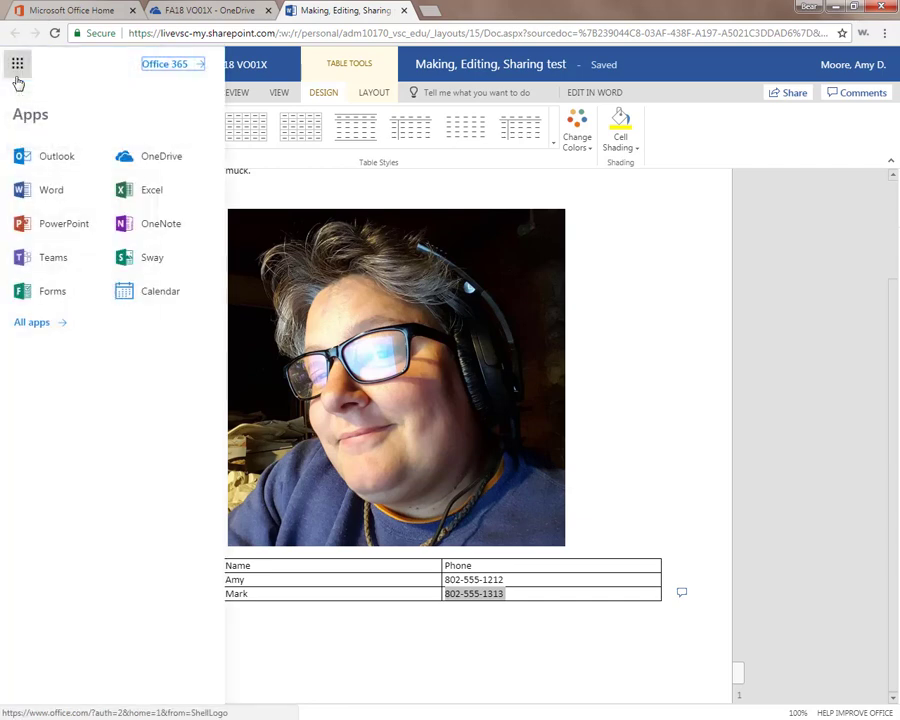
pyautogui.click(18, 90)
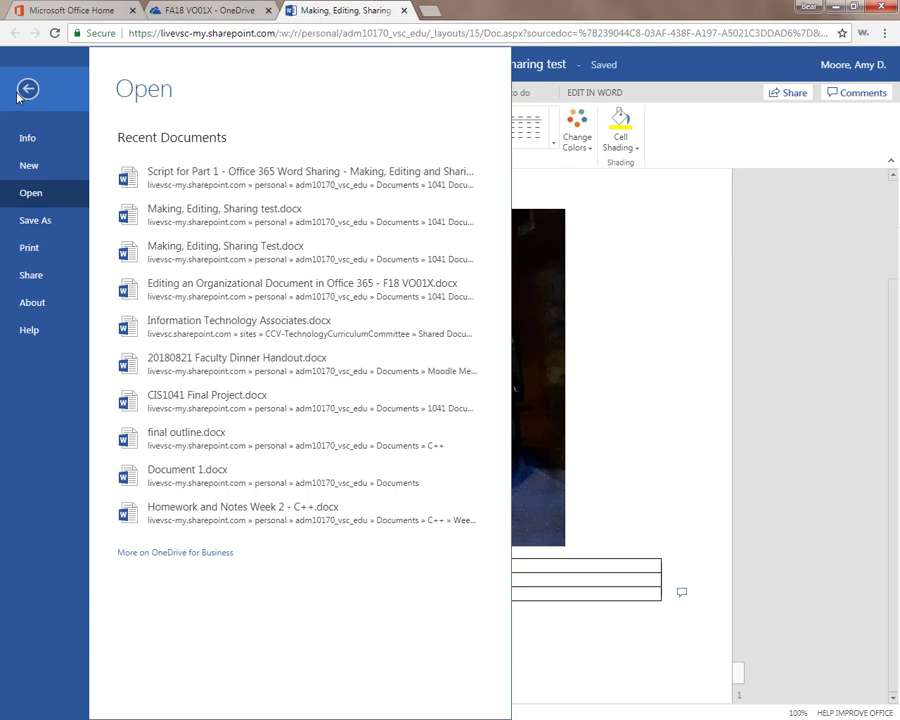
pyautogui.click(45, 222)
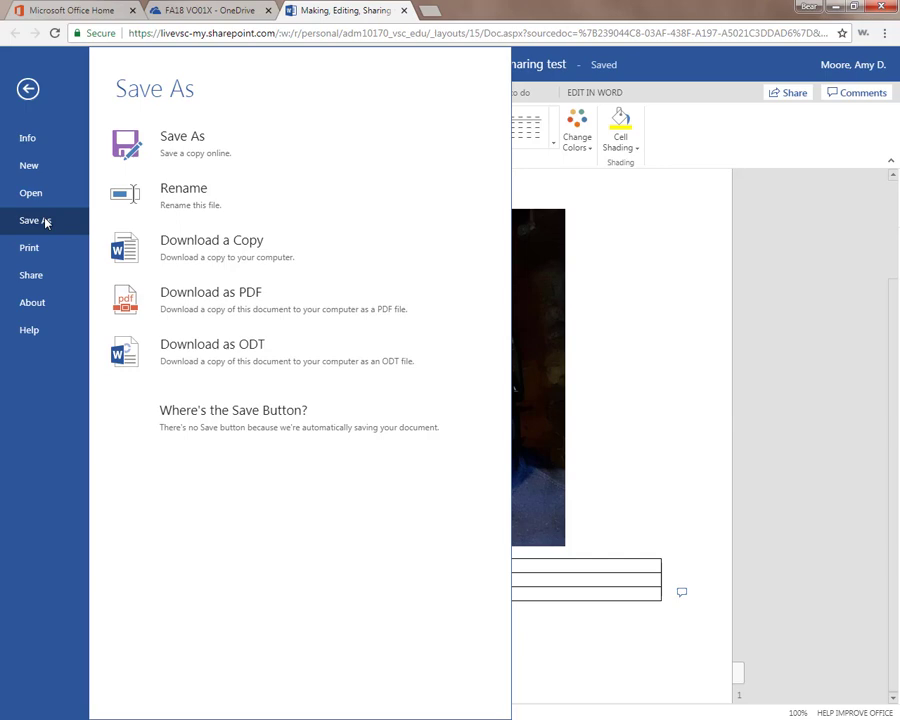
pyautogui.click(755, 225)
# - Share with a colleague, adding the message 'This is the content of our minutes. Please review.'
pyautogui.click(771, 93)
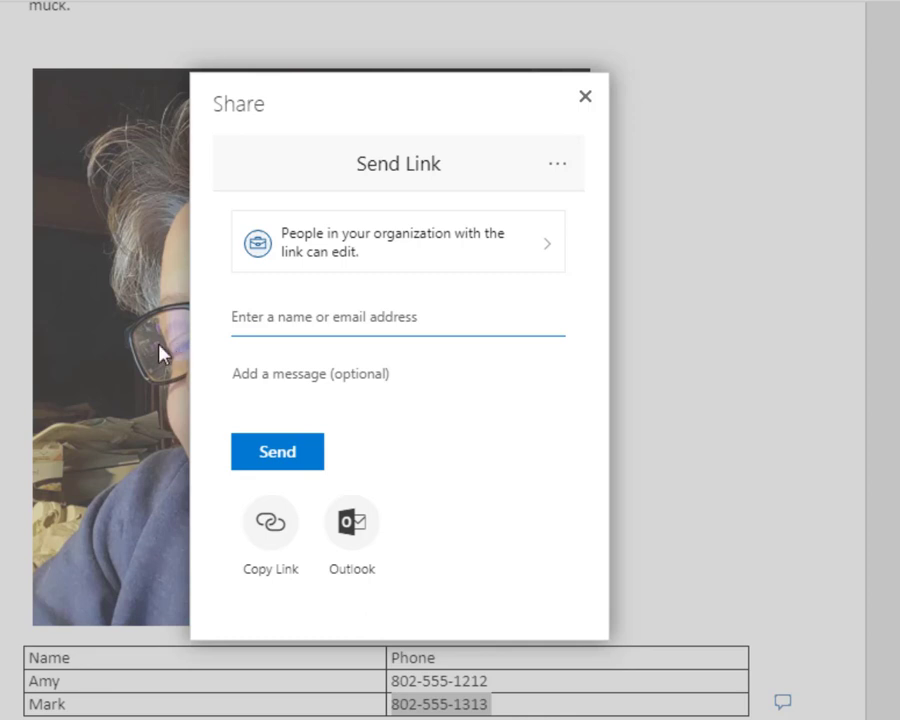
pyautogui.click(261, 322)
pyautogui.write('da')
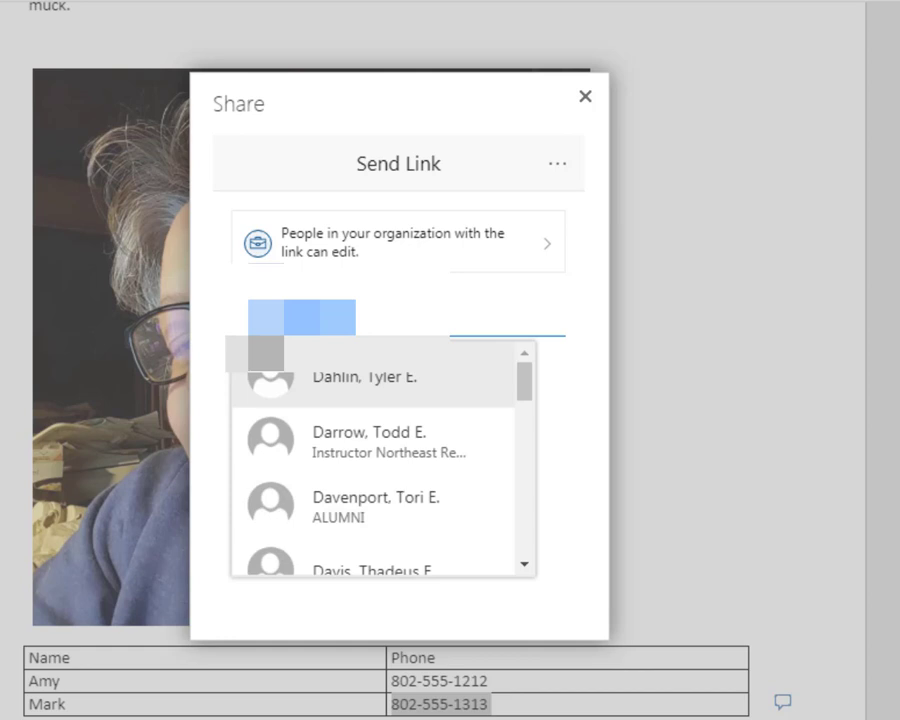
pyautogui.click(388, 458)
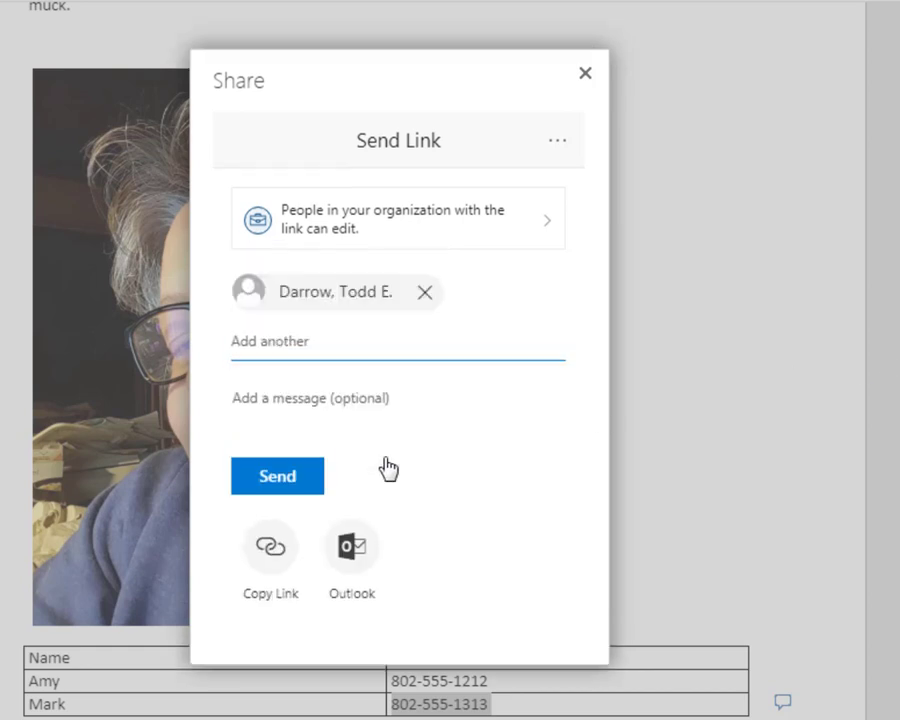
pyautogui.click(318, 392)
pyautogui.write('This is the')
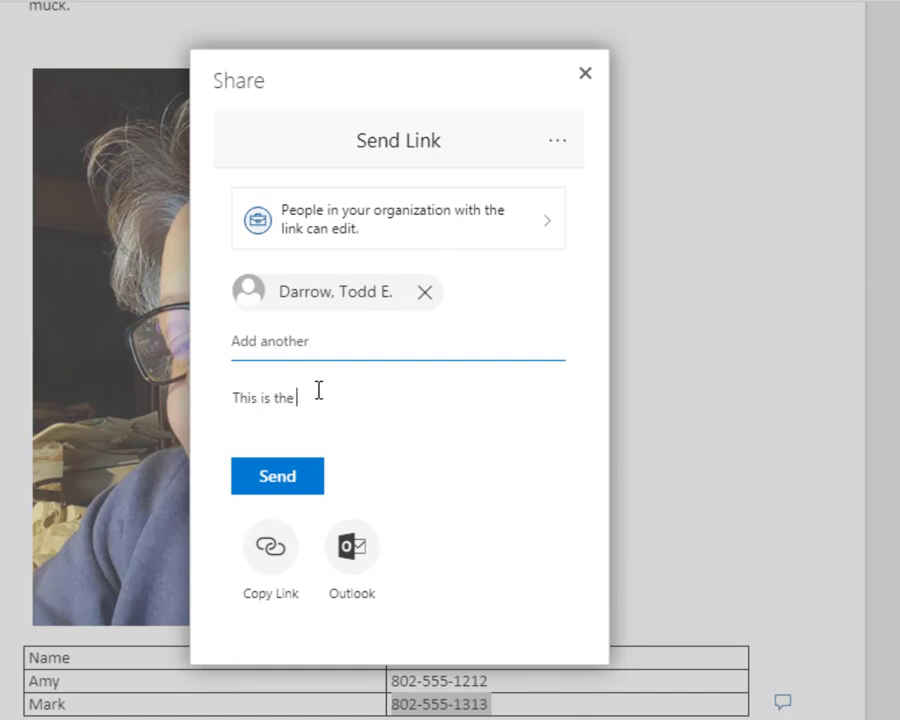
pyautogui.write(' content of our minutes')
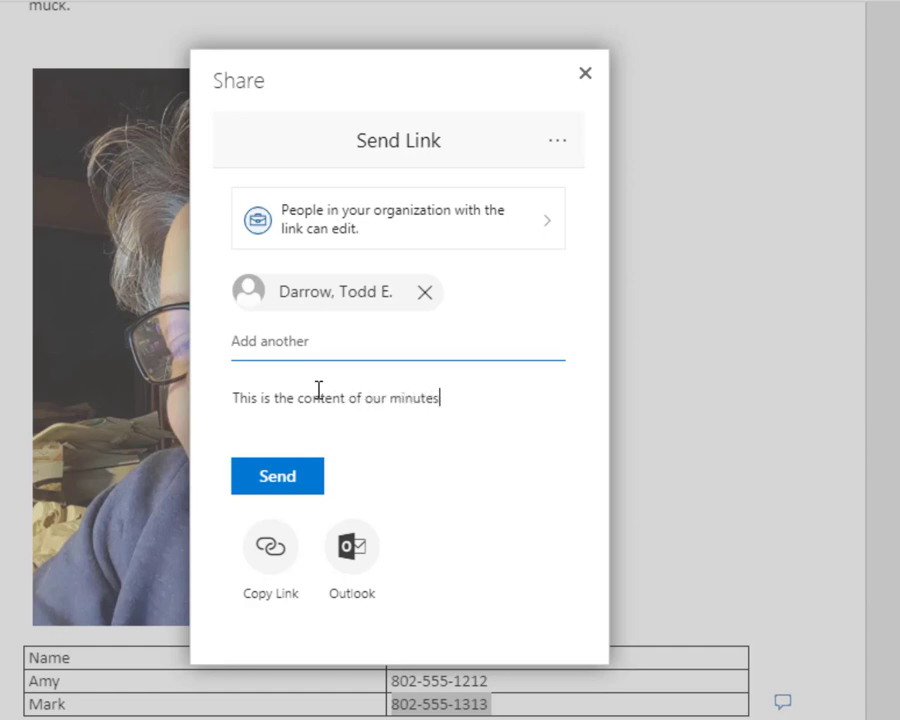
pyautogui.write('. Please review.')
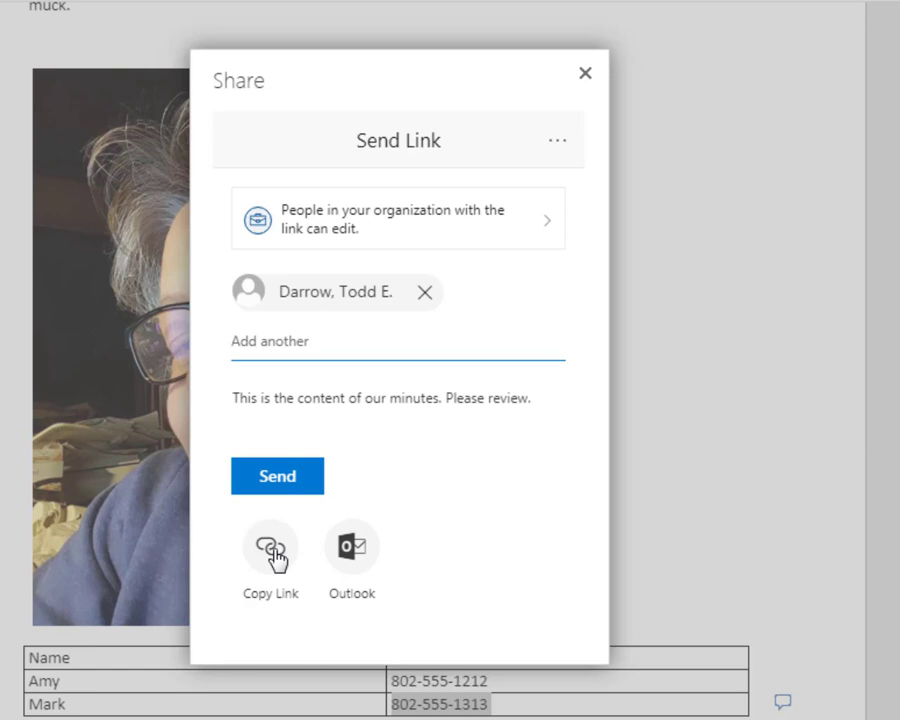
# - Copy a shareable edit link to the document, then close it to return to the FA18 VO01X folder
pyautogui.click(275, 556)
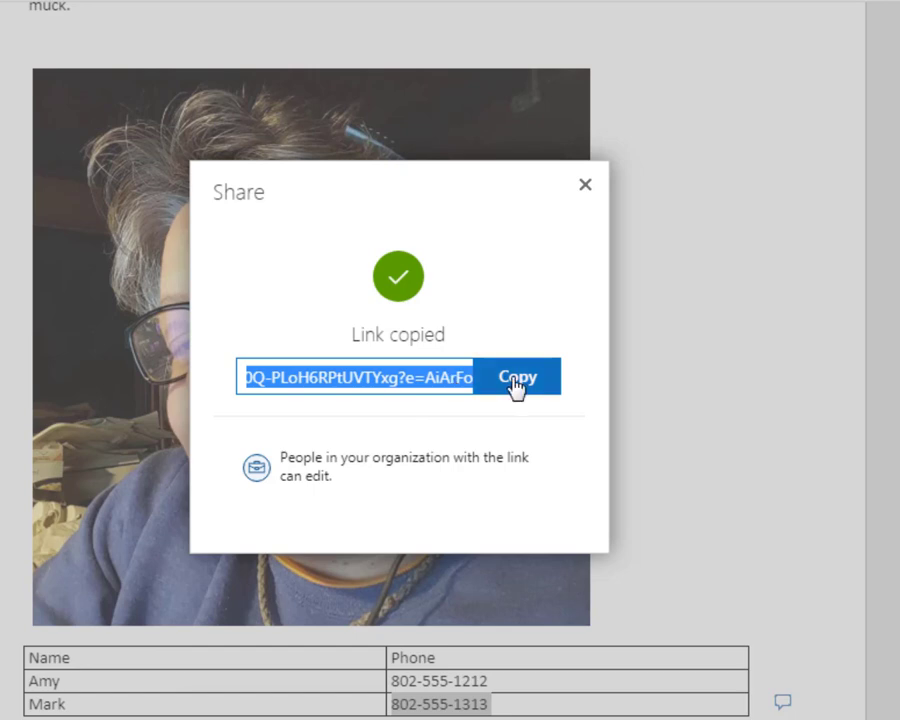
pyautogui.click(517, 380)
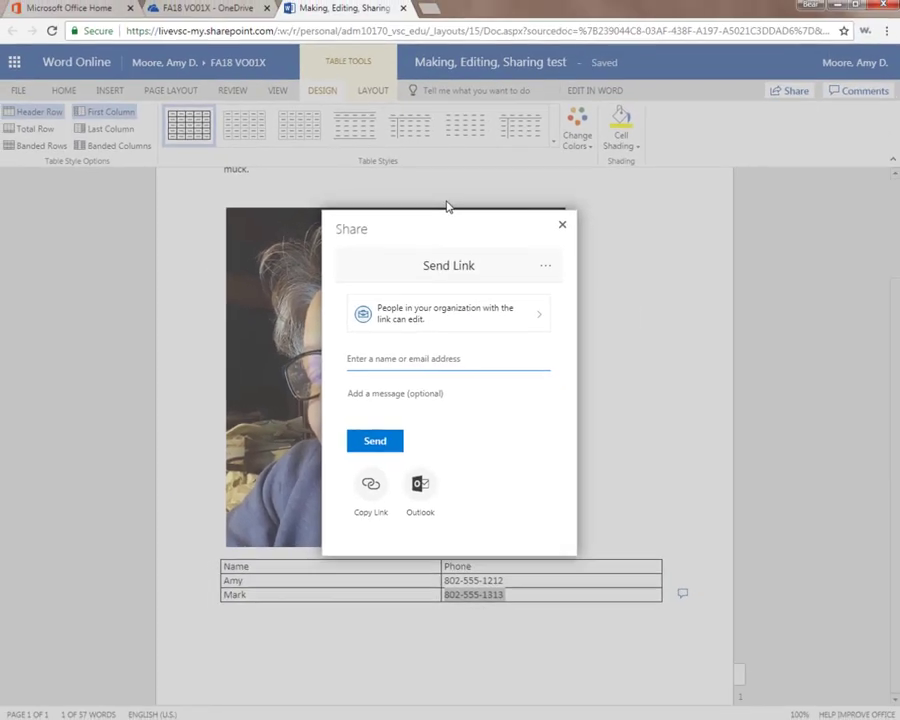
pyautogui.click(407, 11)
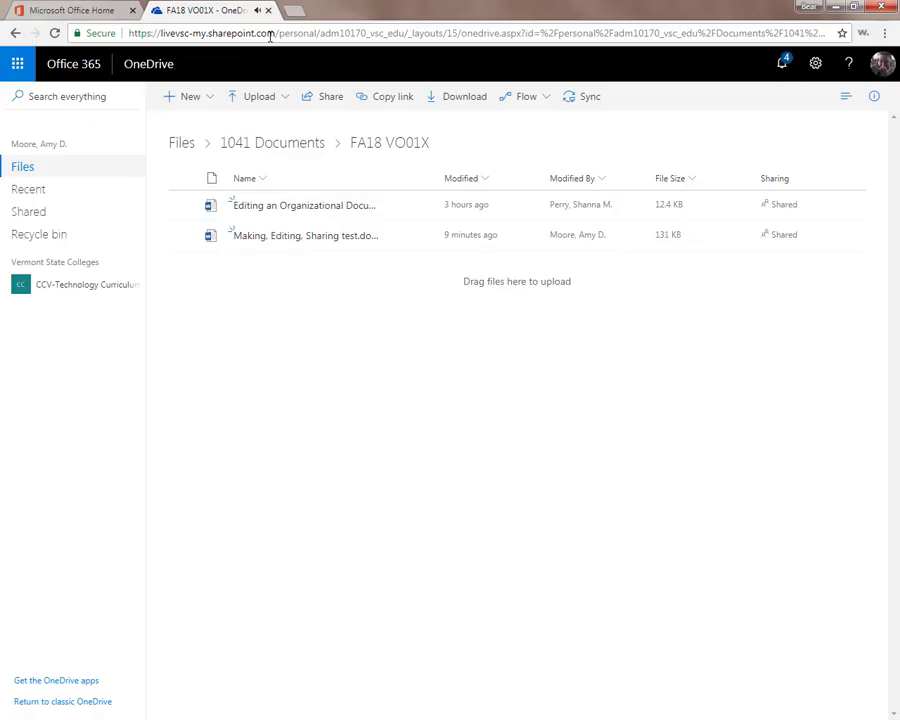
# - Show OneDrive's Recent files list
pyautogui.click(29, 195)
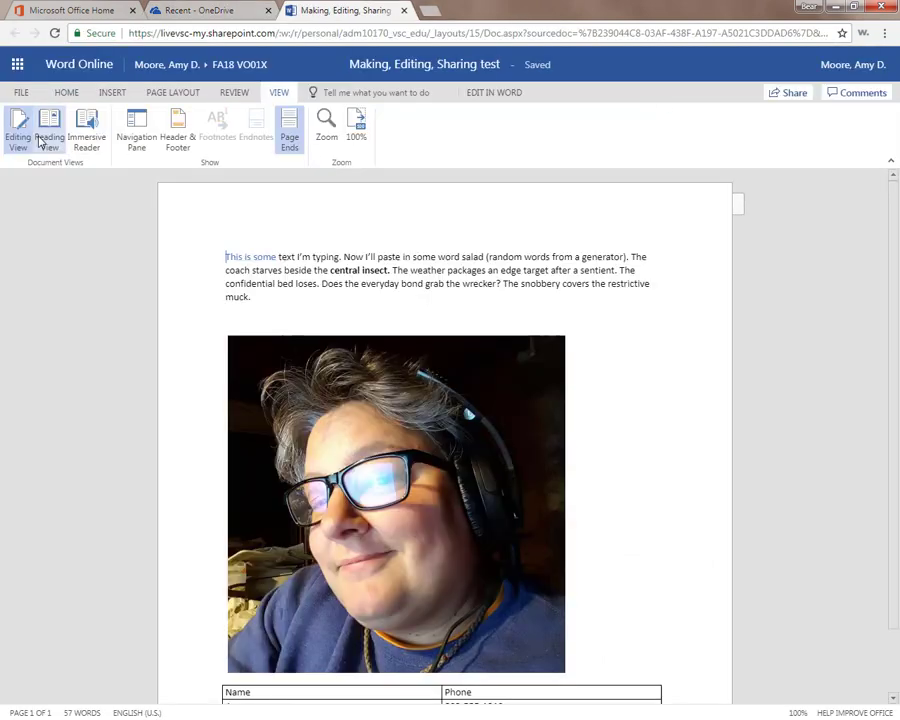
# - Switch the document to Reading View, then back to editing it in the browser
pyautogui.click(36, 140)
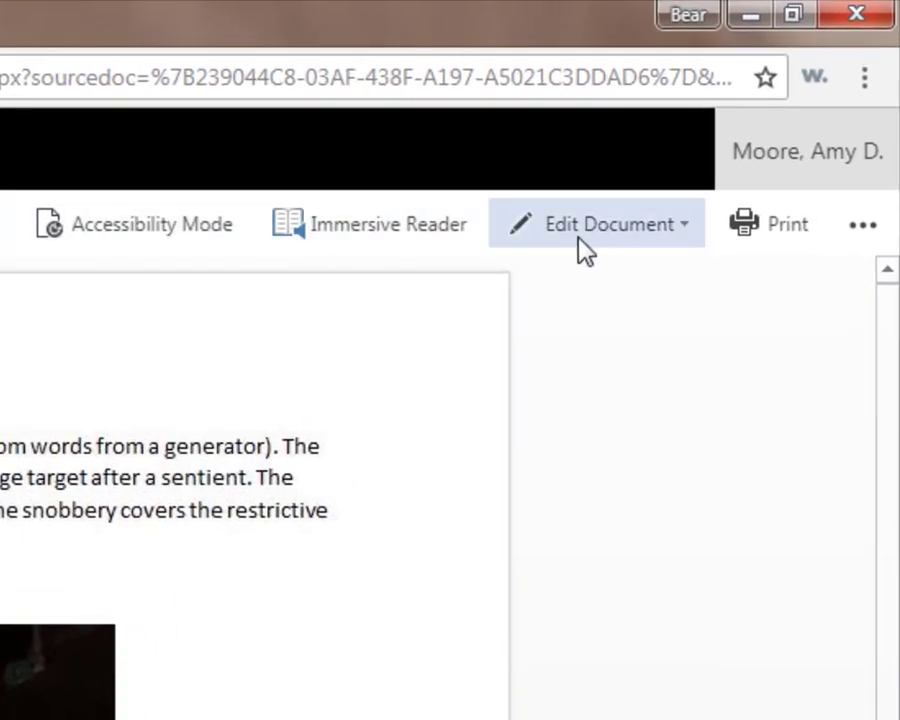
pyautogui.click(578, 238)
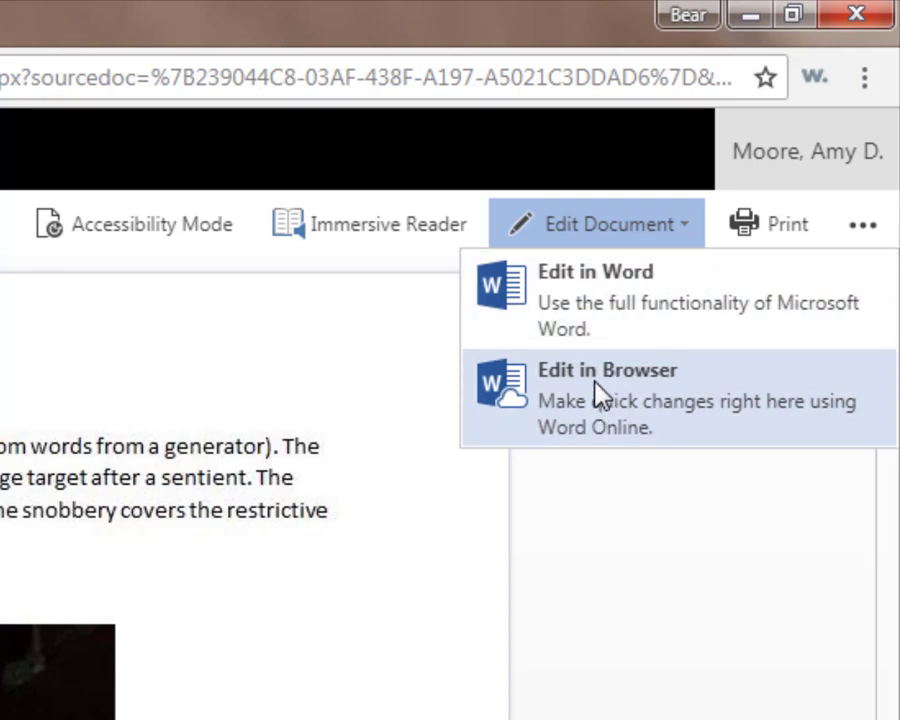
pyautogui.click(595, 393)
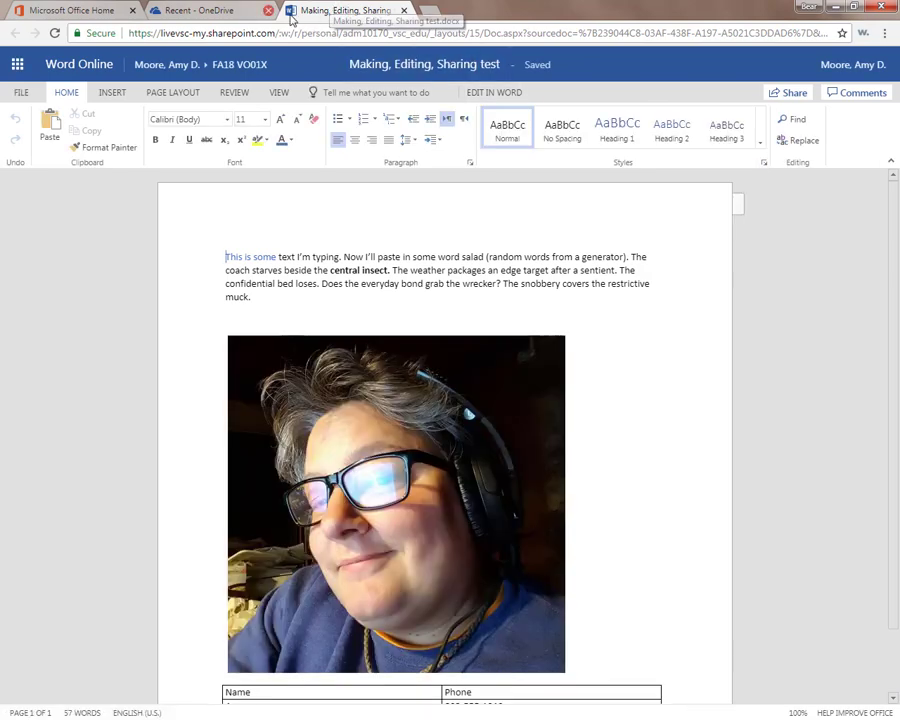
# - Show OneDrive's Recent files as a List and open Details for 'Making, Editing, Sharing test.docx'
pyautogui.click(203, 12)
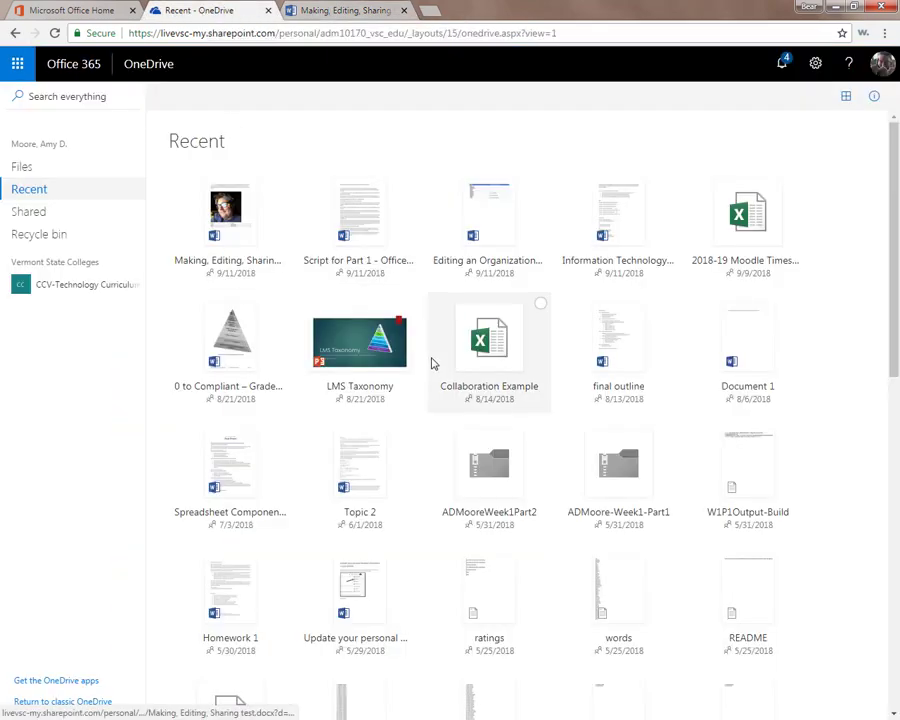
pyautogui.click(847, 98)
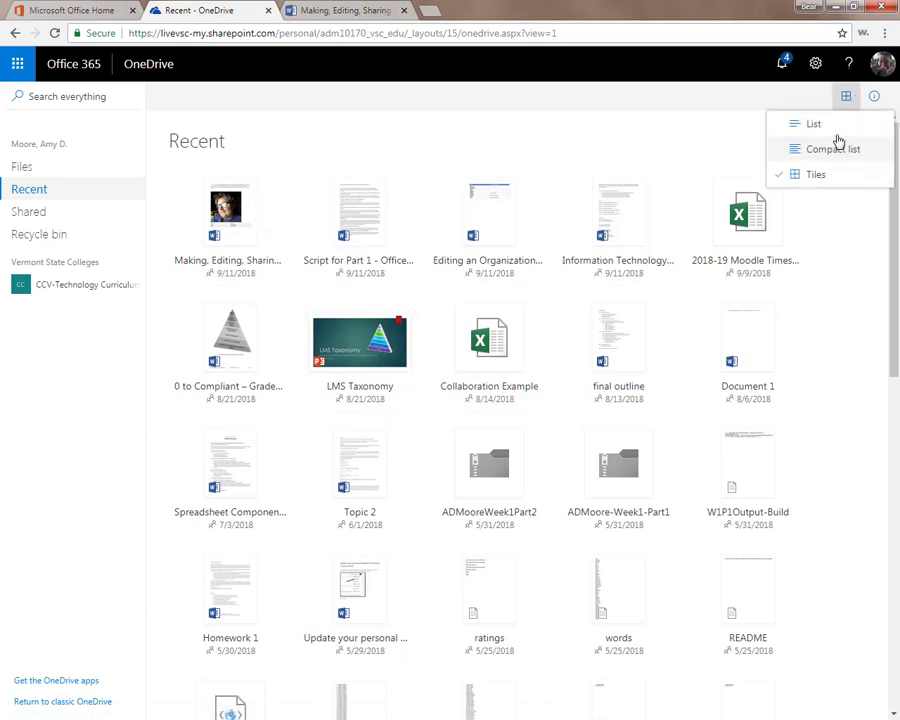
pyautogui.click(837, 122)
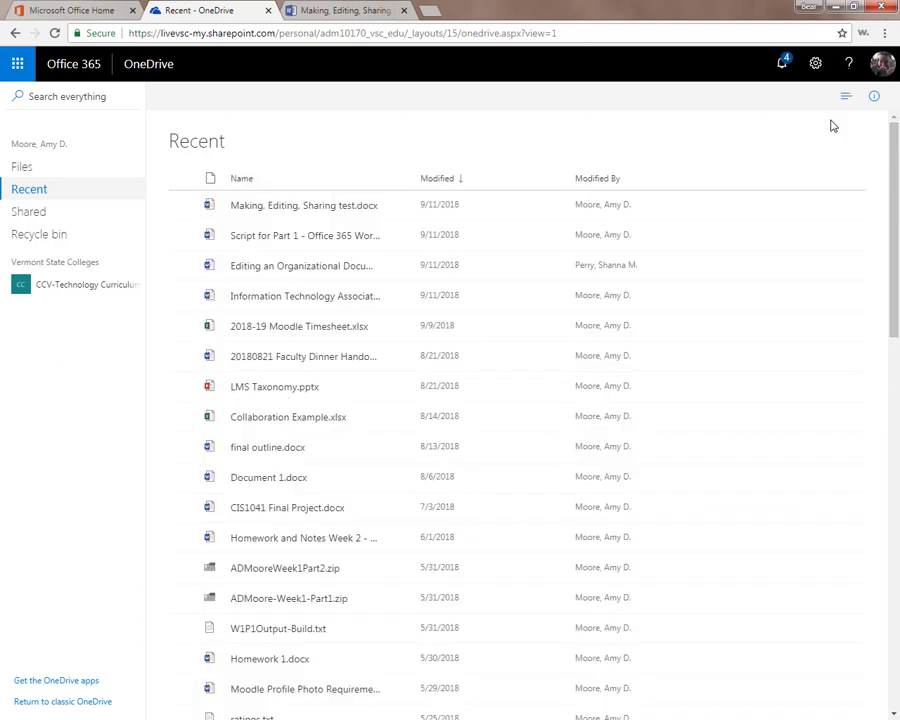
pyautogui.rightClick(459, 207)
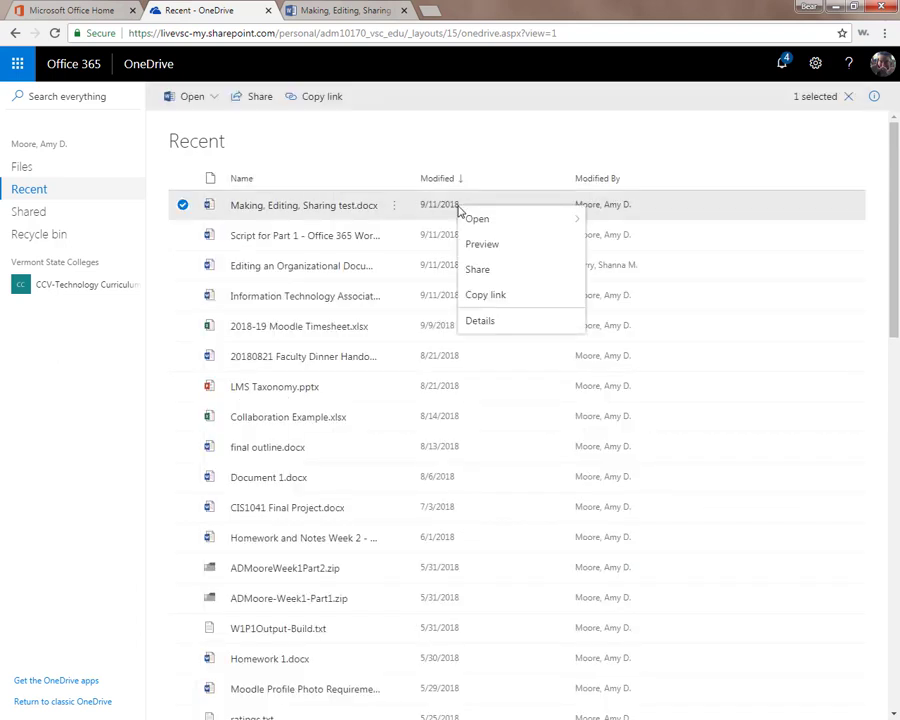
pyautogui.click(474, 319)
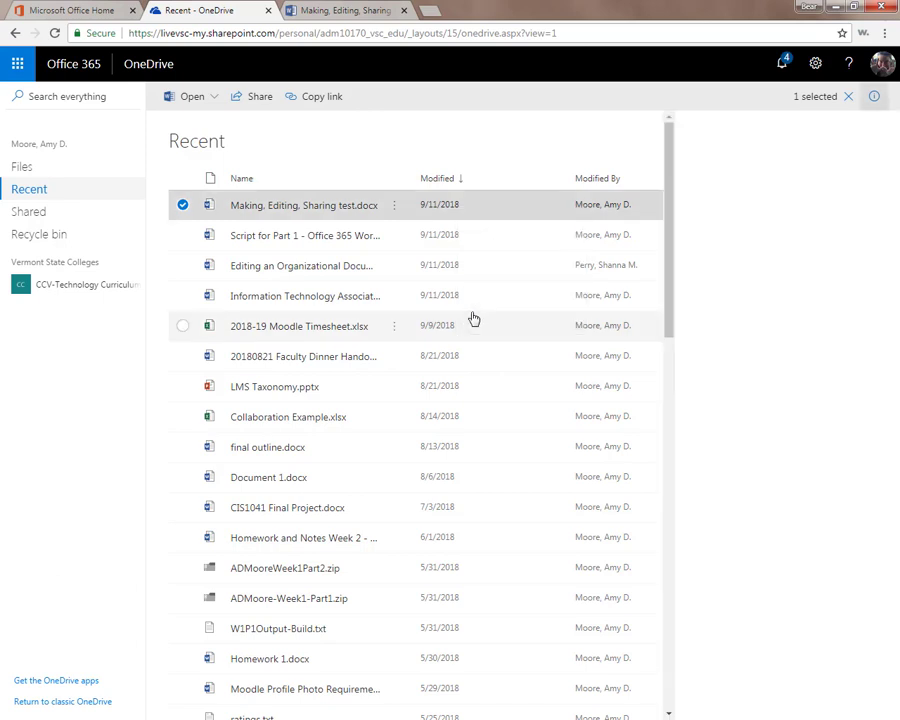